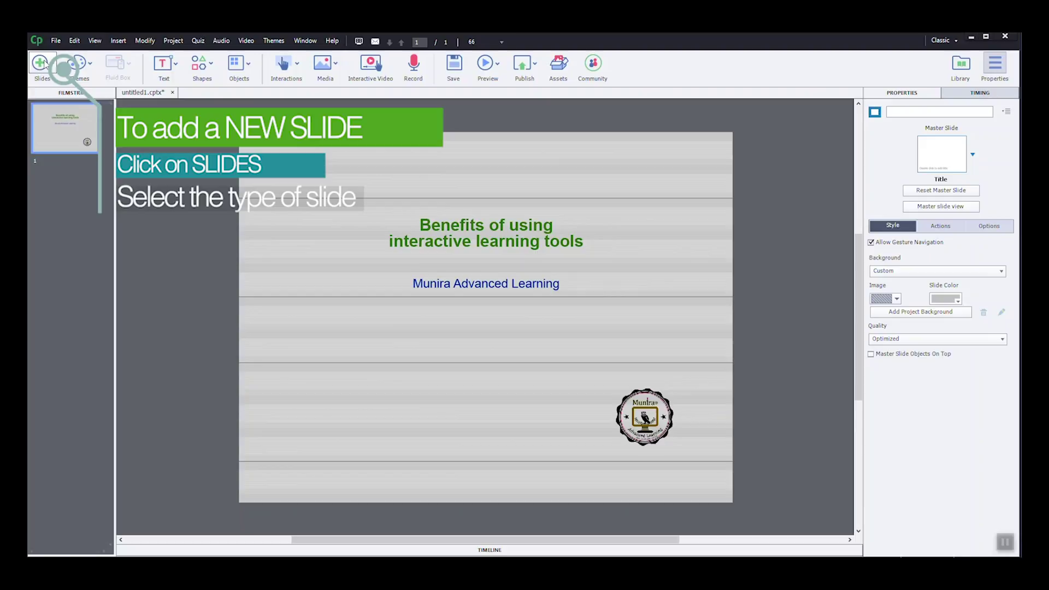
# Add a blank second slide and place the My Pic image, enlarged, on its right side
pyautogui.click(42, 64)
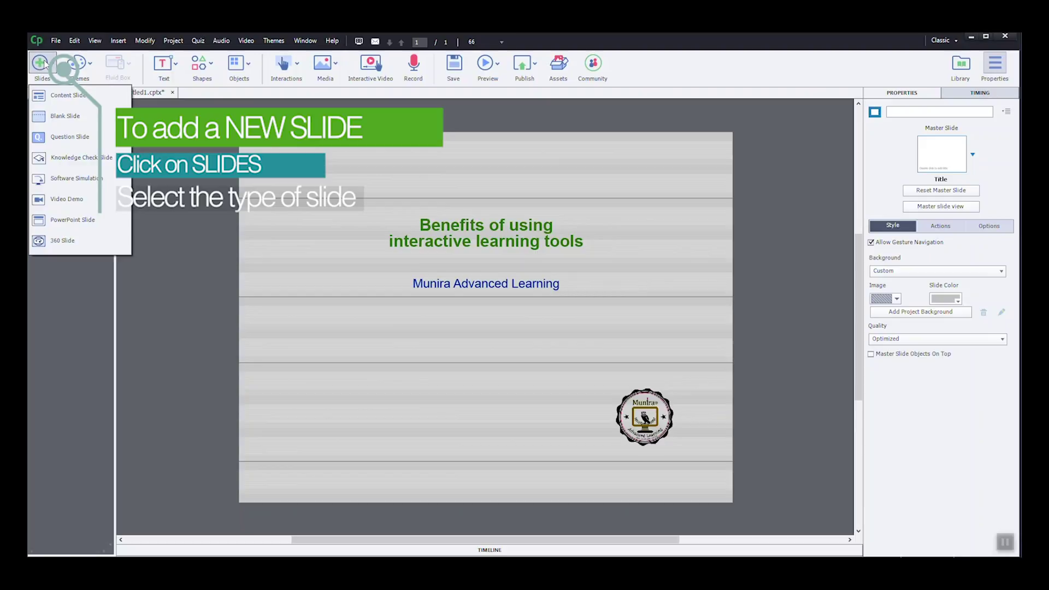
pyautogui.click(71, 117)
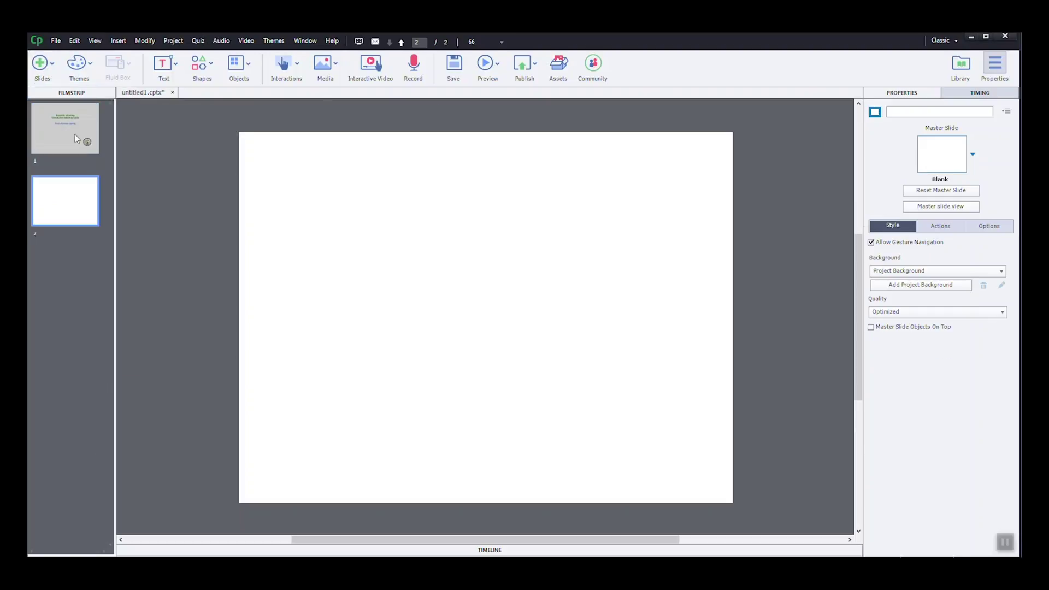
pyautogui.click(325, 67)
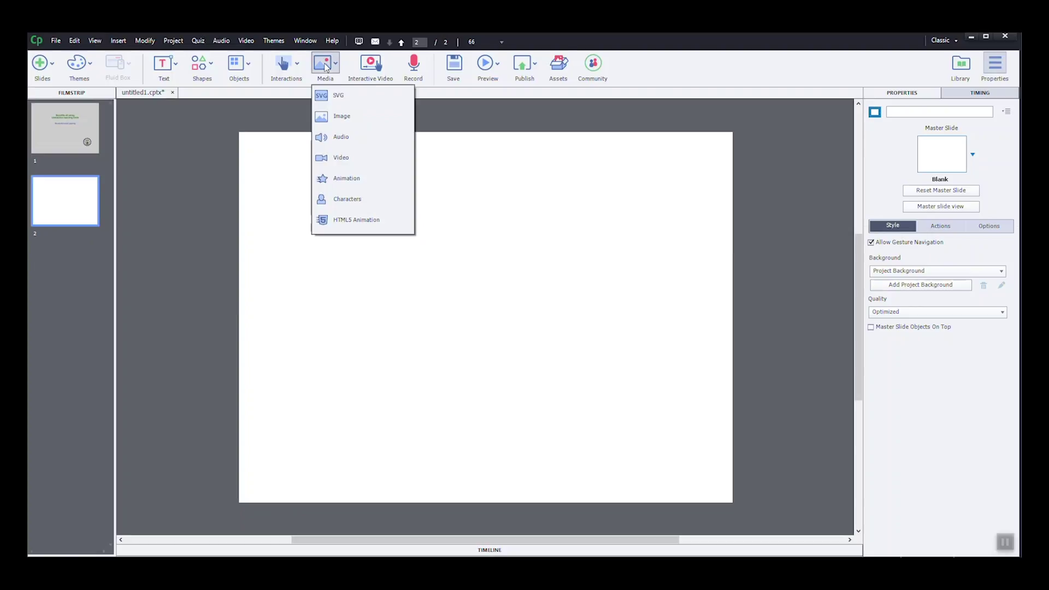
pyautogui.click(336, 116)
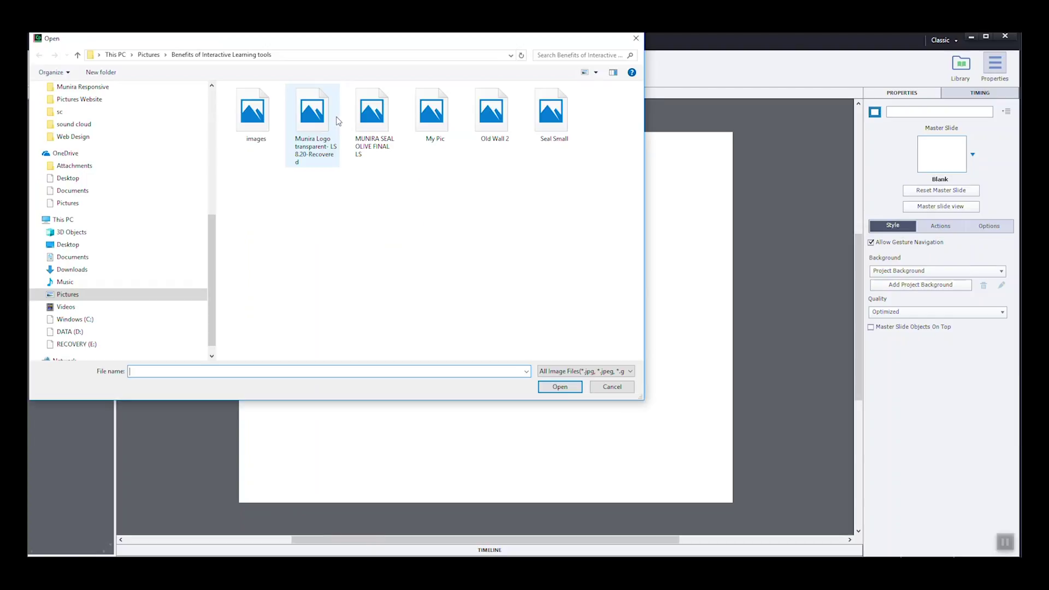
pyautogui.doubleClick(435, 125)
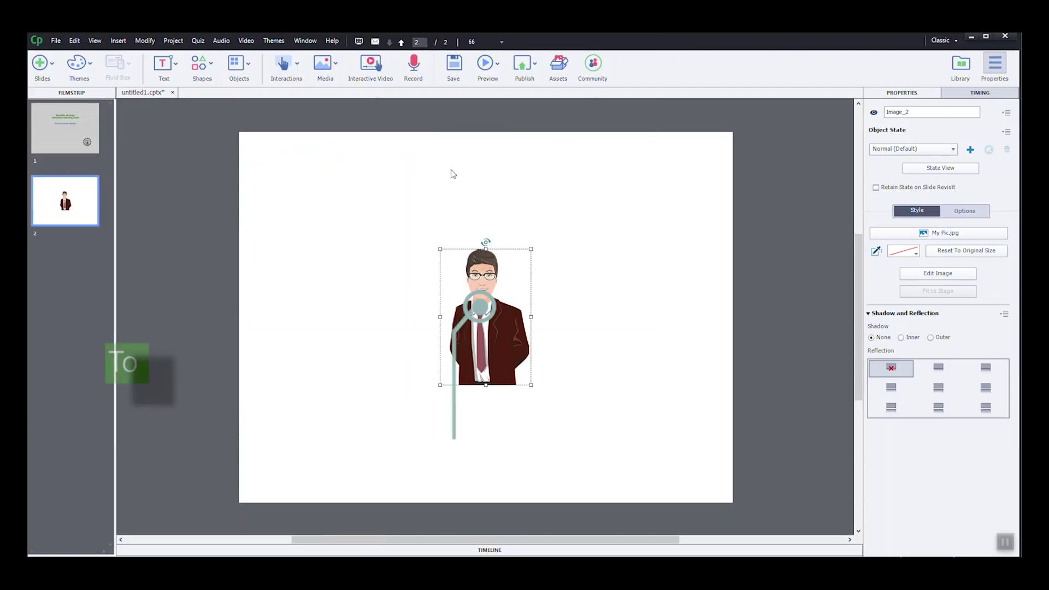
pyautogui.moveTo(496, 320); pyautogui.dragTo(578, 260)
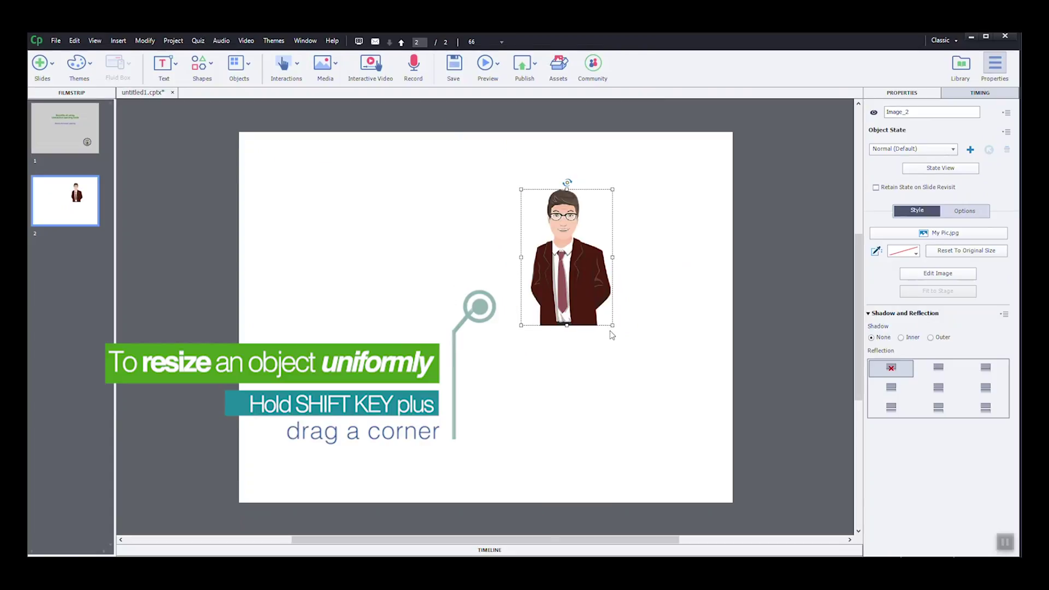
pyautogui.moveTo(612, 327)
pyautogui.mouseDown()
pyautogui.moveTo(694, 482)
pyautogui.moveTo(628, 317)
pyautogui.mouseUp()
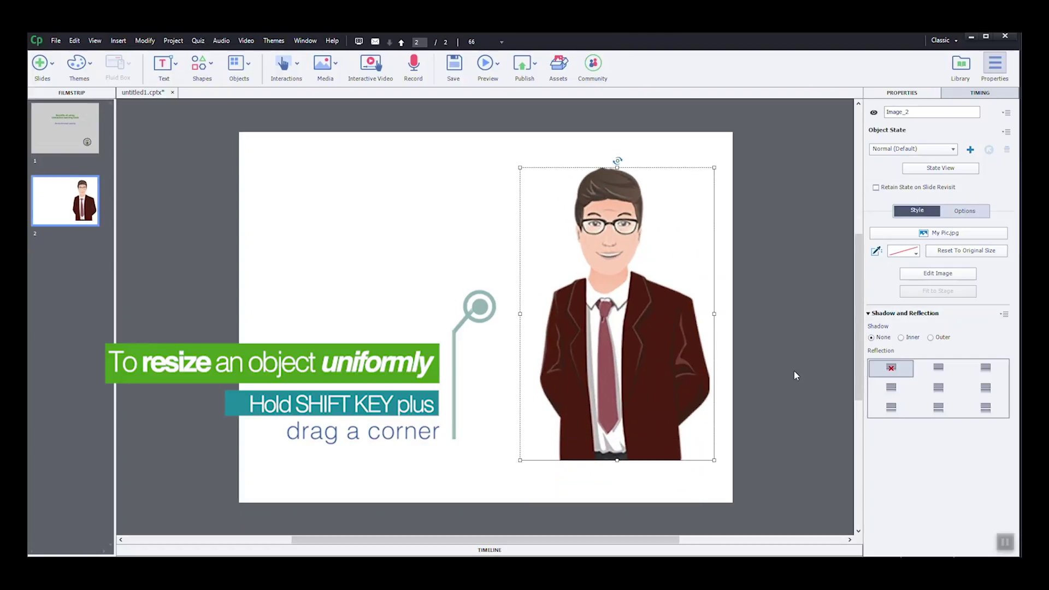
# Draw a rounded rectangle shape to the left of the professor image
pyautogui.click(202, 65)
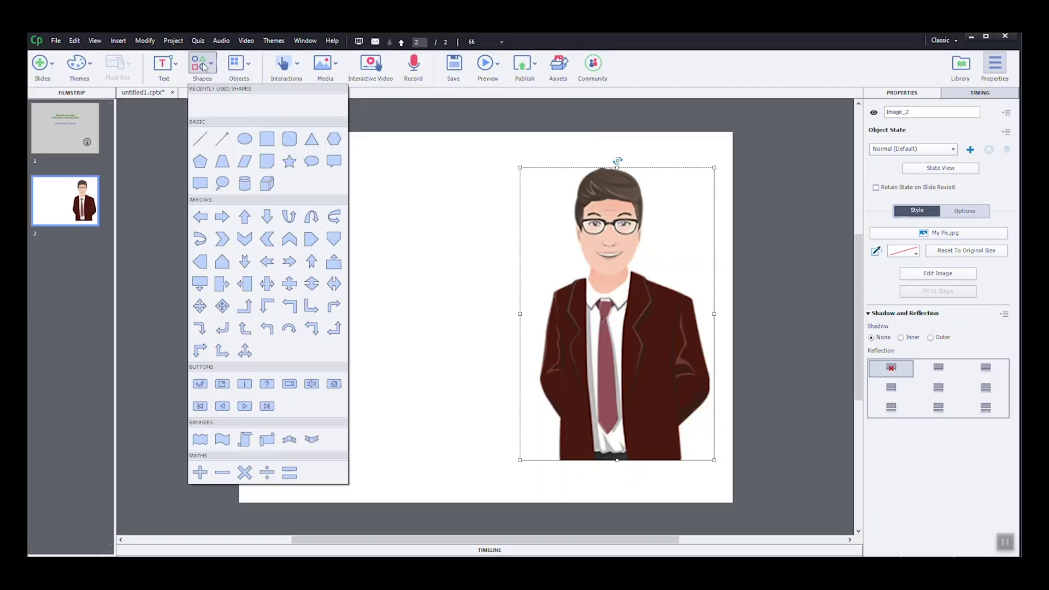
pyautogui.click(289, 139)
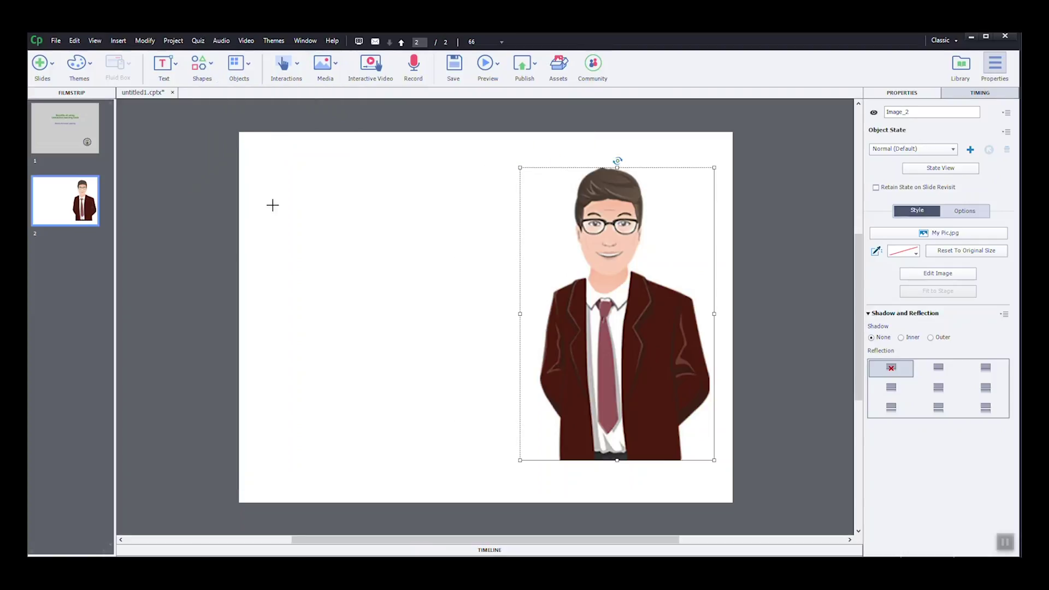
pyautogui.moveTo(265, 246); pyautogui.dragTo(495, 353)
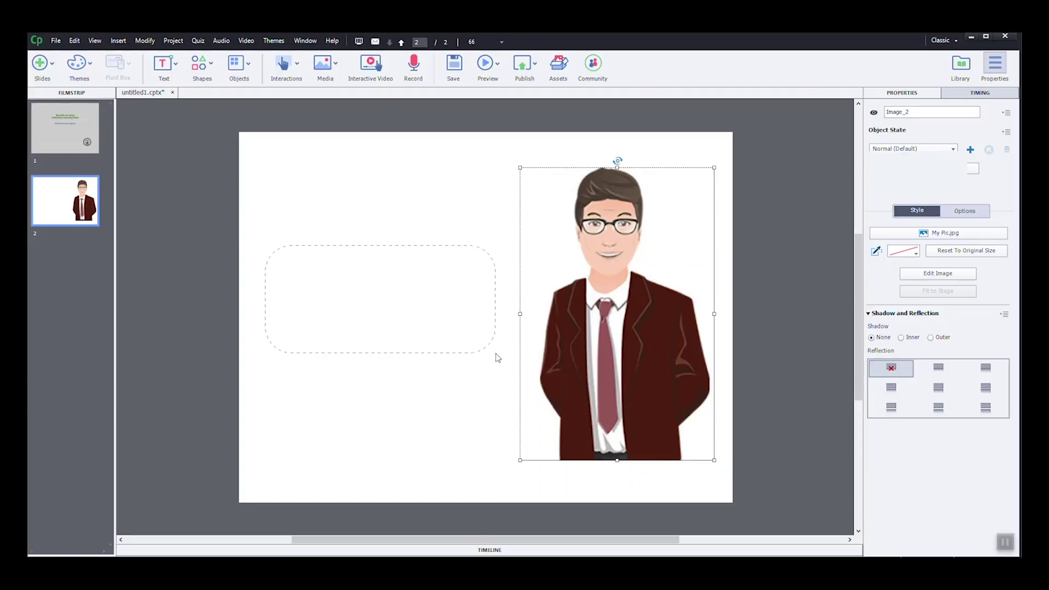
# Type the professor's name, 'Institute of Advanced Learning' and 'Chicago, IL' on three lines in the shape
pyautogui.doubleClick(365, 295)
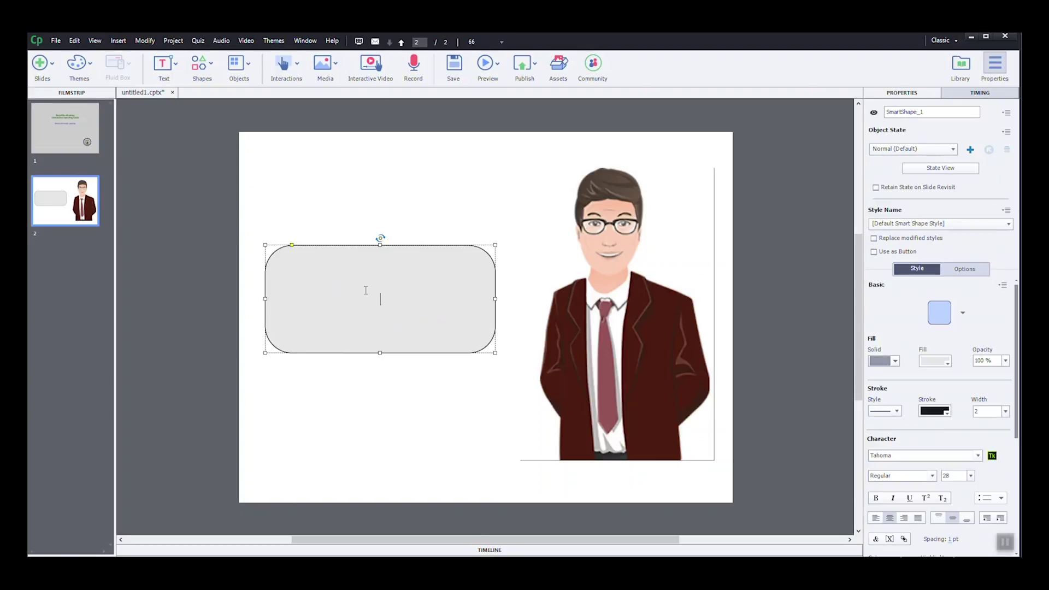
pyautogui.write('Professon Ken')
pyautogui.press('Return')
pyautogui.write('Institute of Advanced Learning')
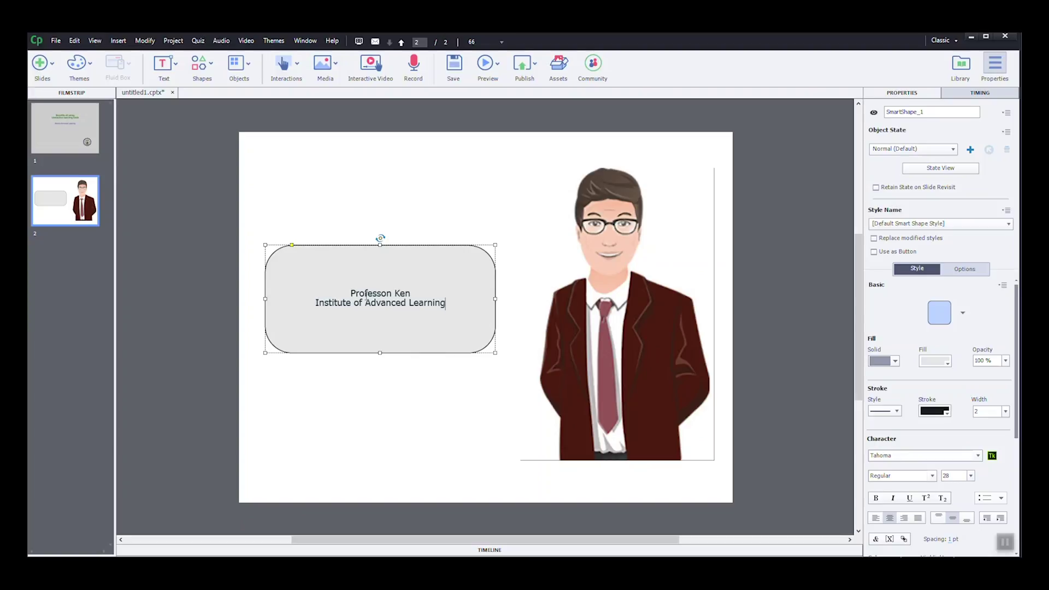
pyautogui.press('Return')
pyautogui.write('Chicago, ')
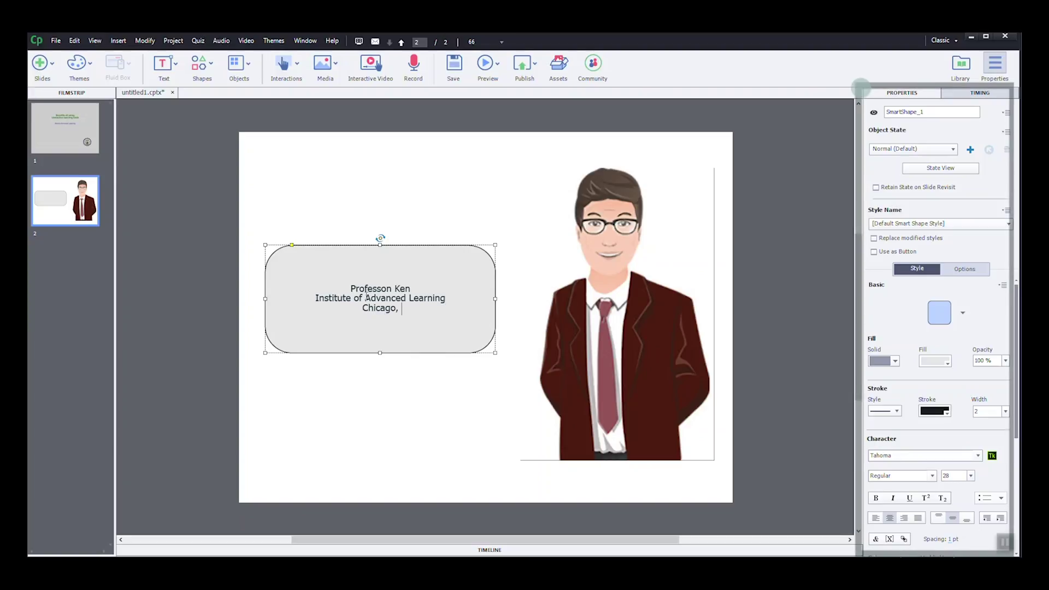
pyautogui.write('IL')
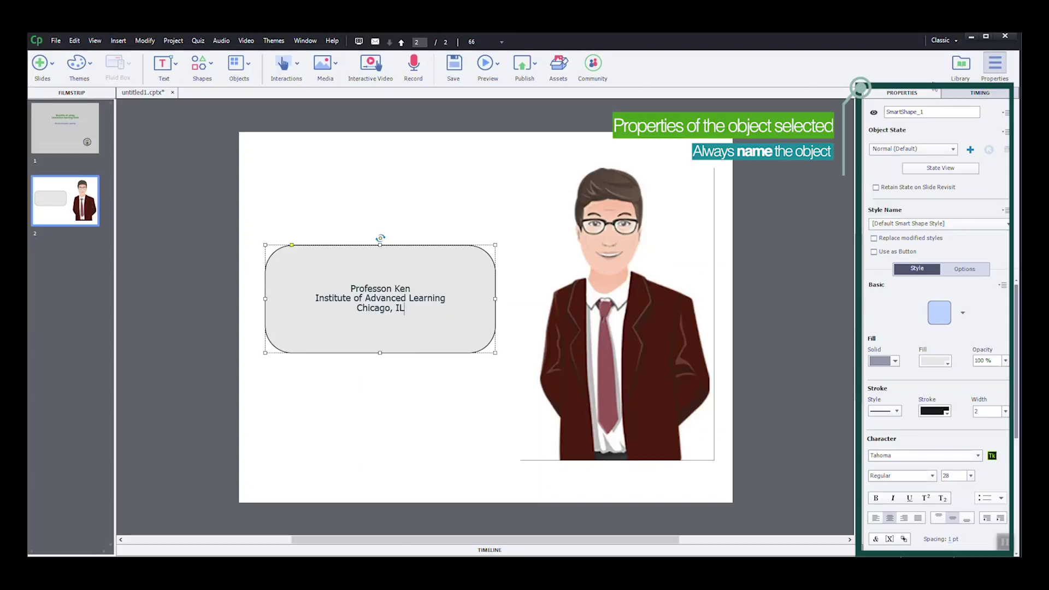
# Rename the shape after the professor and give it a light yellow fill
pyautogui.doubleClick(926, 112)
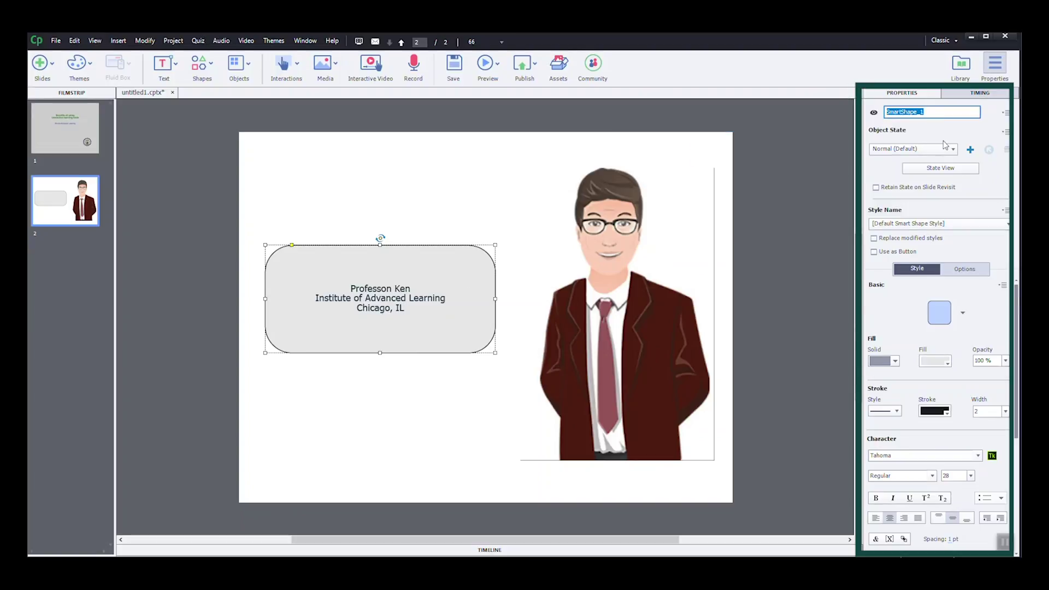
pyautogui.write('Professor Ken')
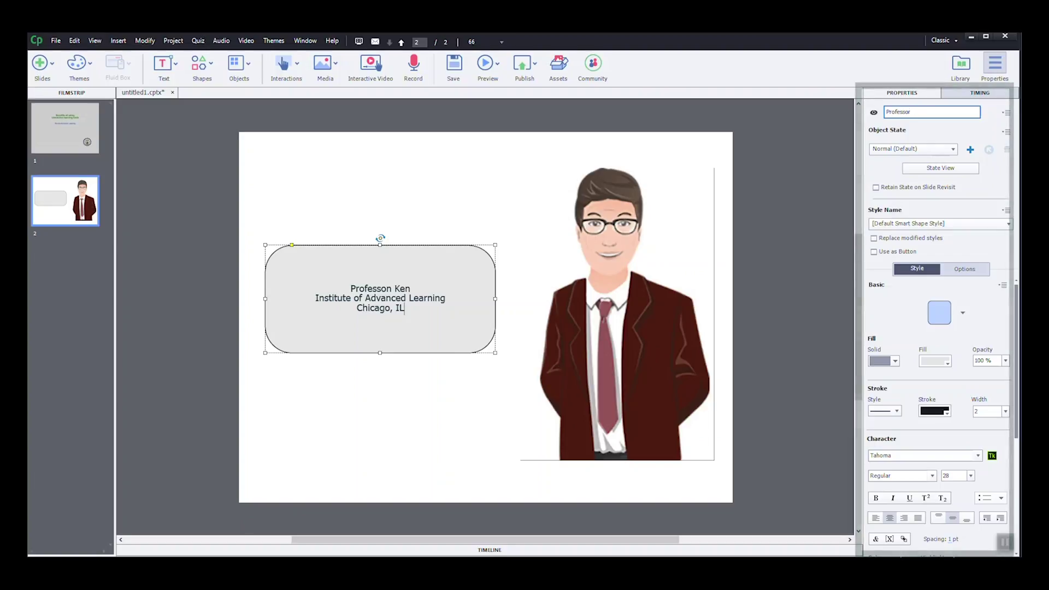
pyautogui.click(947, 363)
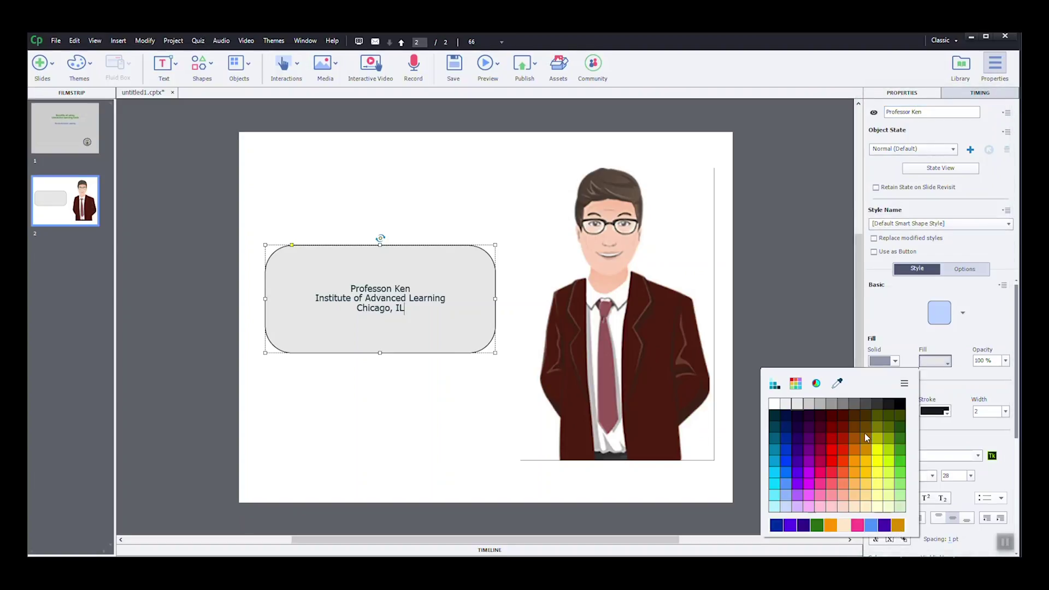
pyautogui.click(867, 483)
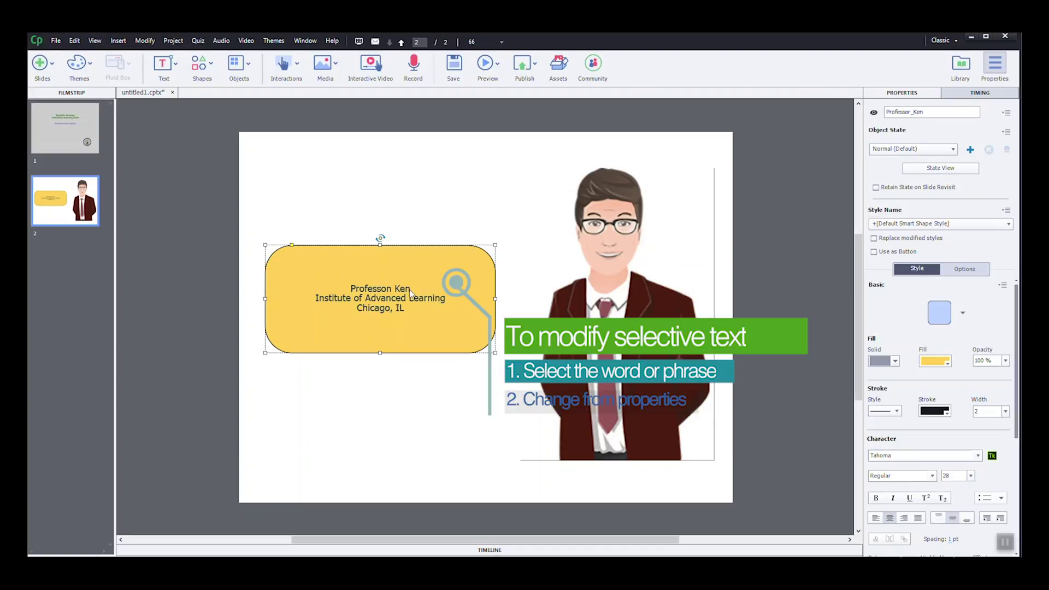
# Make the shape's first line bold at size 48
pyautogui.moveTo(411, 290); pyautogui.dragTo(332, 289)
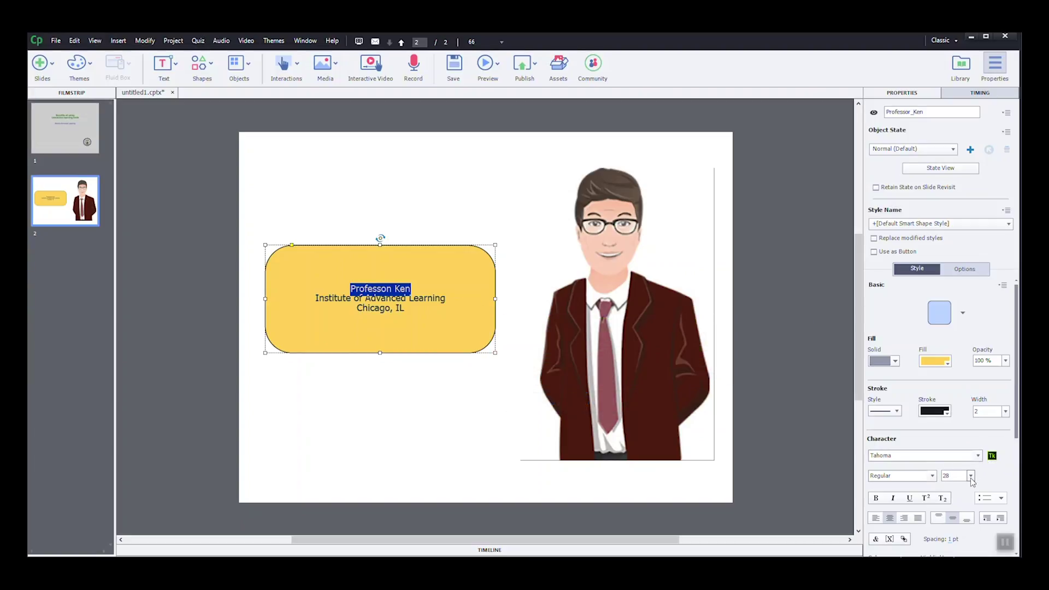
pyautogui.click(932, 476)
pyautogui.click(906, 502)
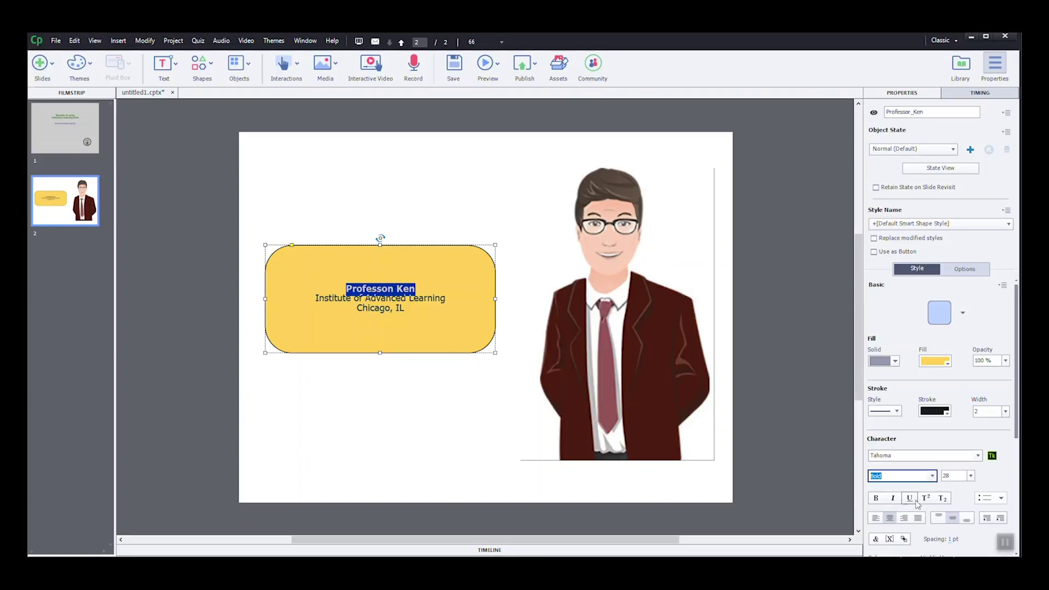
pyautogui.click(971, 476)
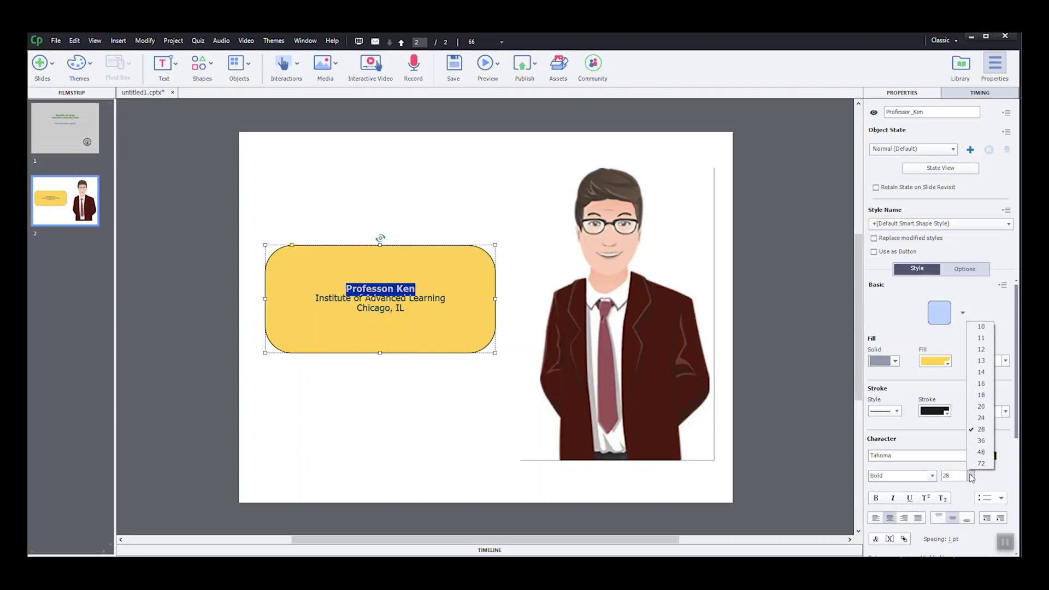
pyautogui.click(981, 452)
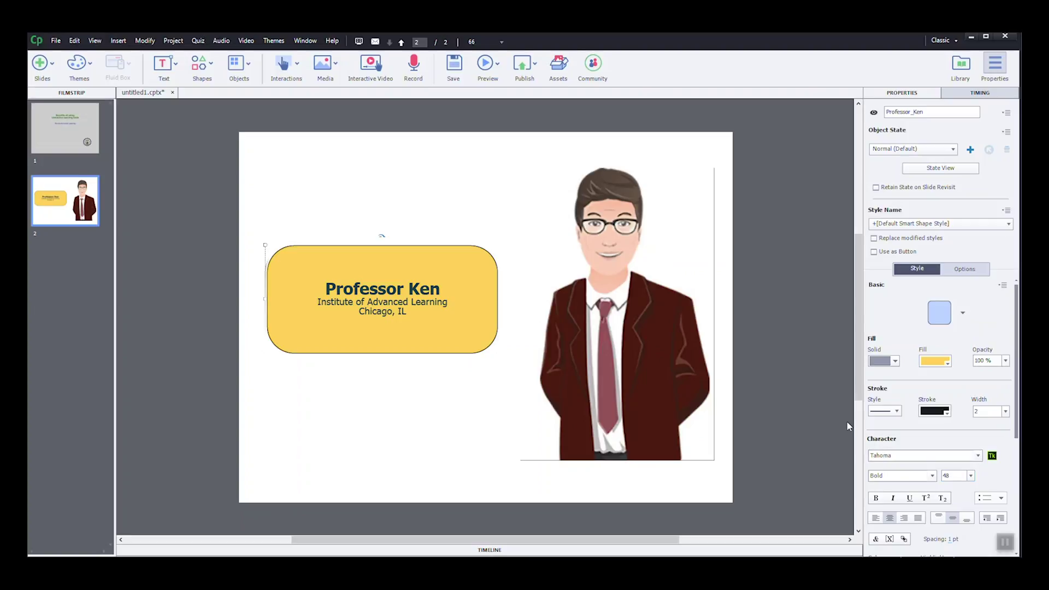
pyautogui.click(476, 407)
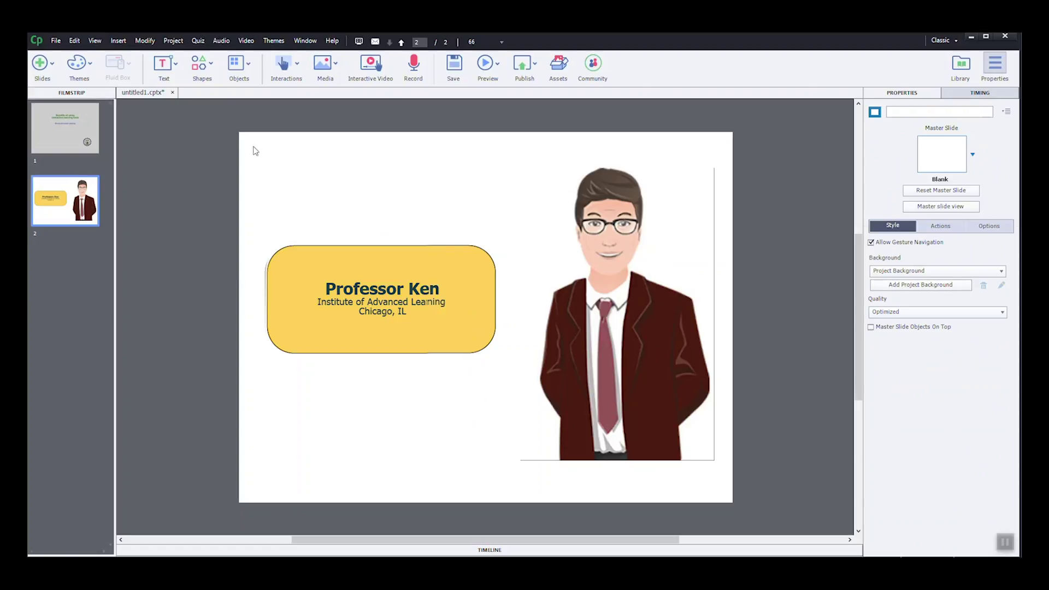
# Add a text animation reading 'Welcome!' to the slide
pyautogui.click(173, 68)
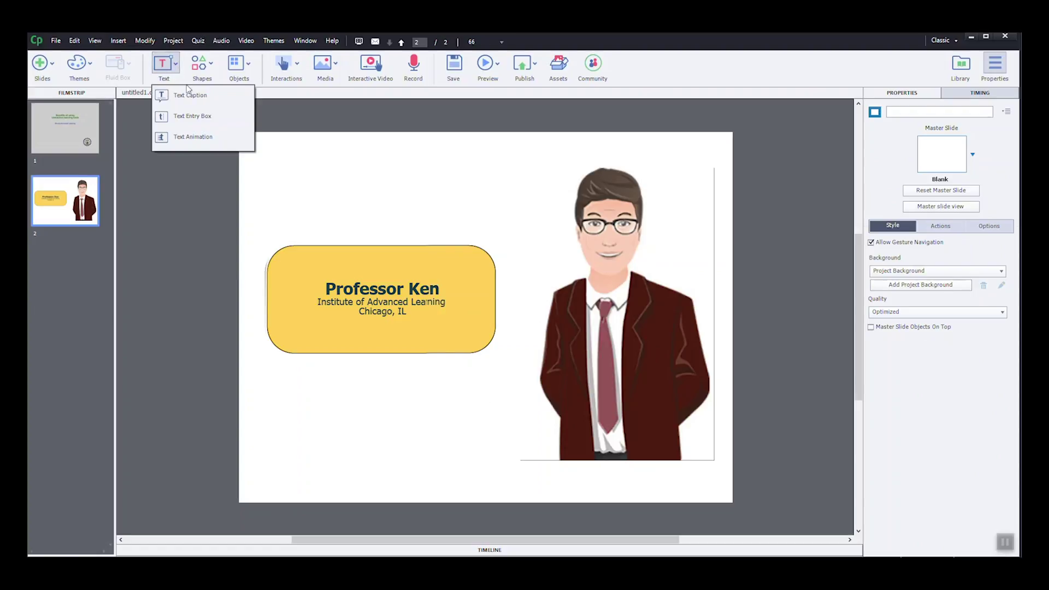
pyautogui.click(198, 141)
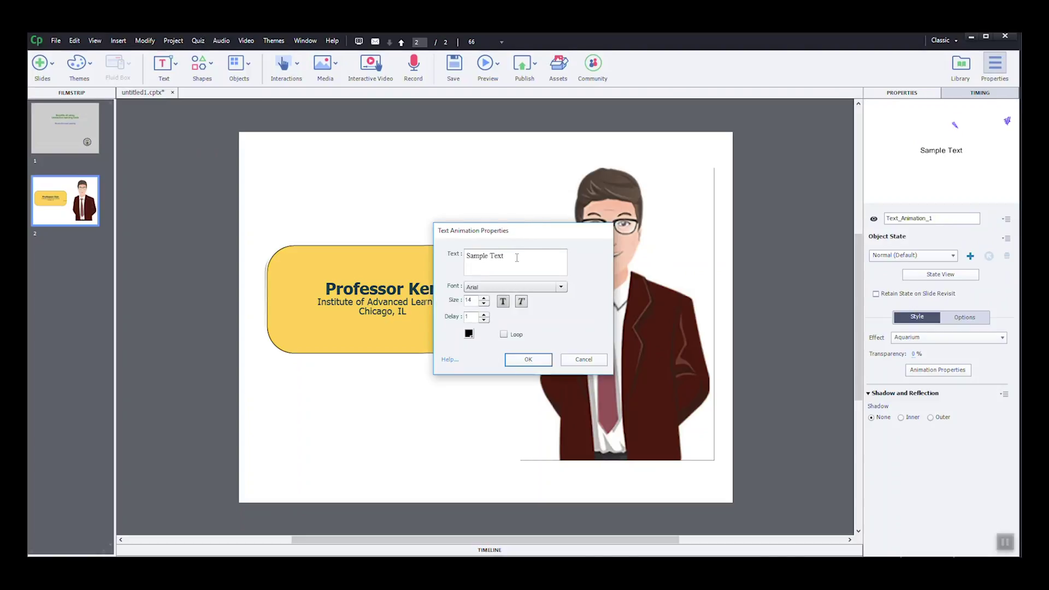
pyautogui.moveTo(519, 255); pyautogui.dragTo(465, 255)
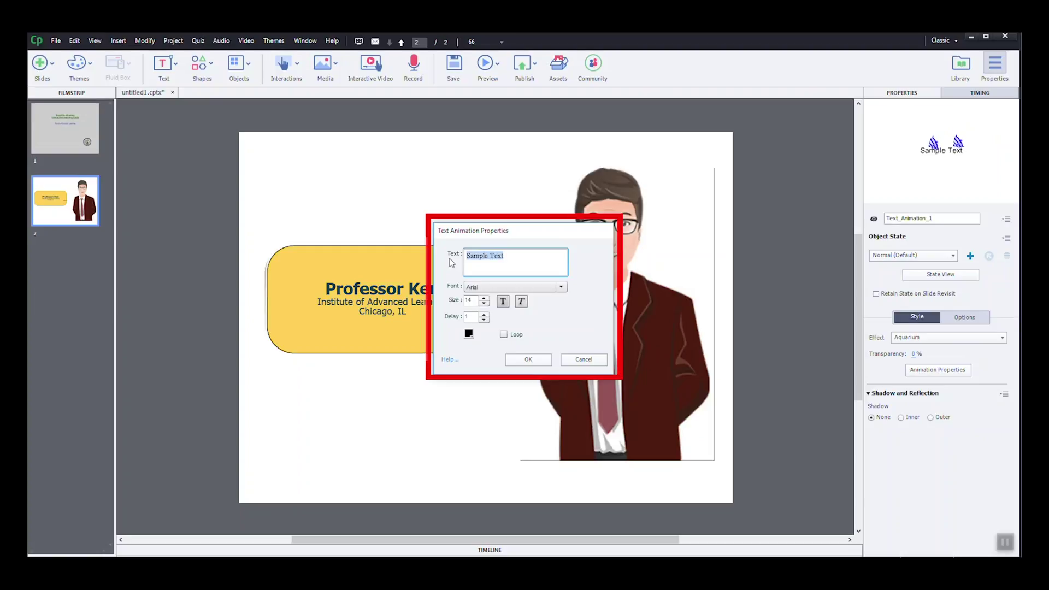
pyautogui.write('Welcome!')
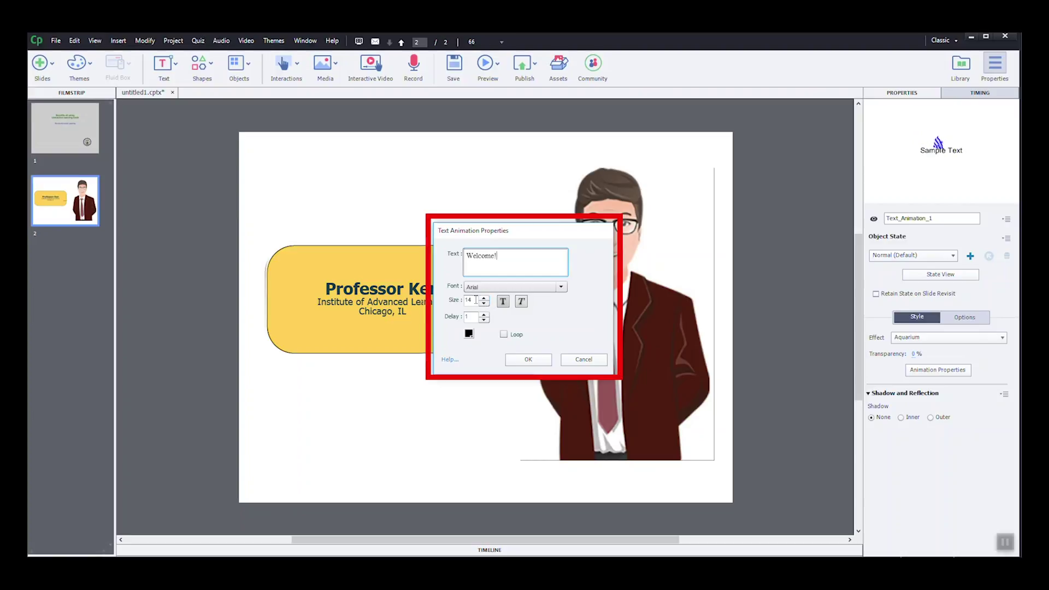
# Set the Welcome! animation text to size 48, bold and blue
pyautogui.press('Tab')
pyautogui.press('Tab')
pyautogui.write('48')
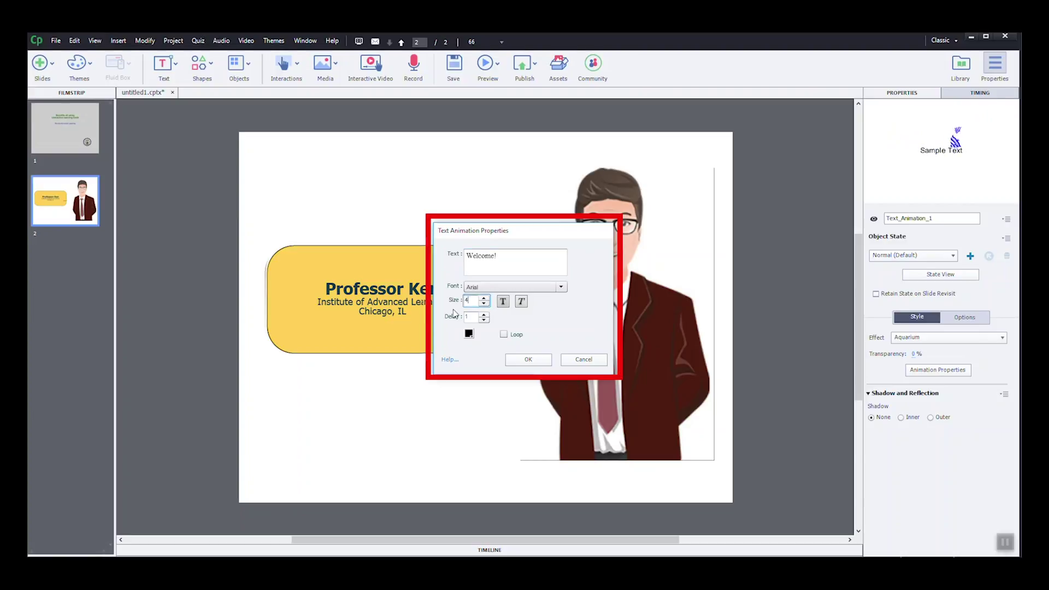
pyautogui.click(502, 301)
pyautogui.click(470, 334)
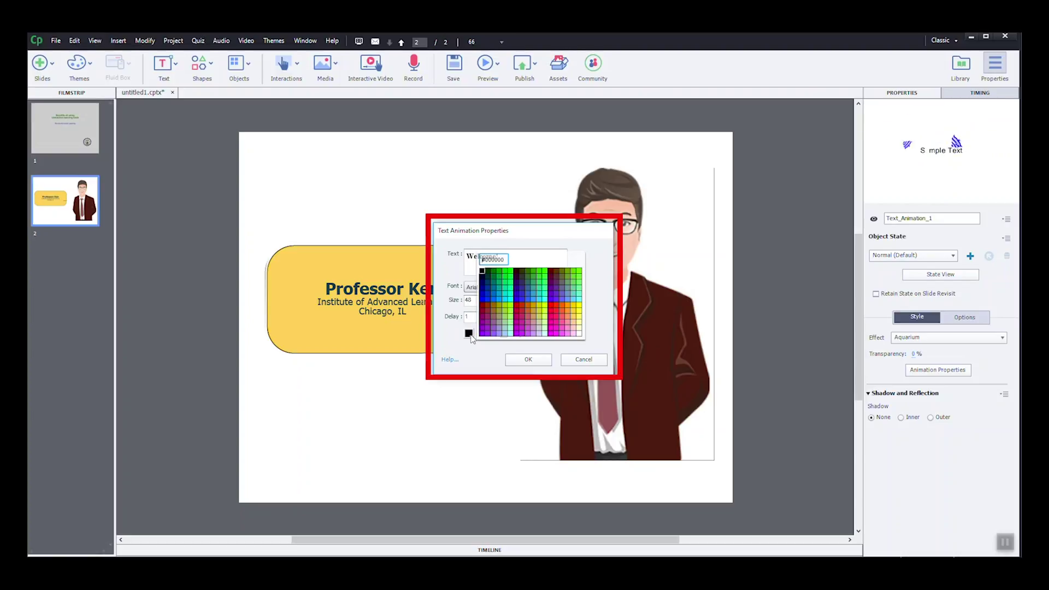
pyautogui.click(485, 301)
pyautogui.press('Return')
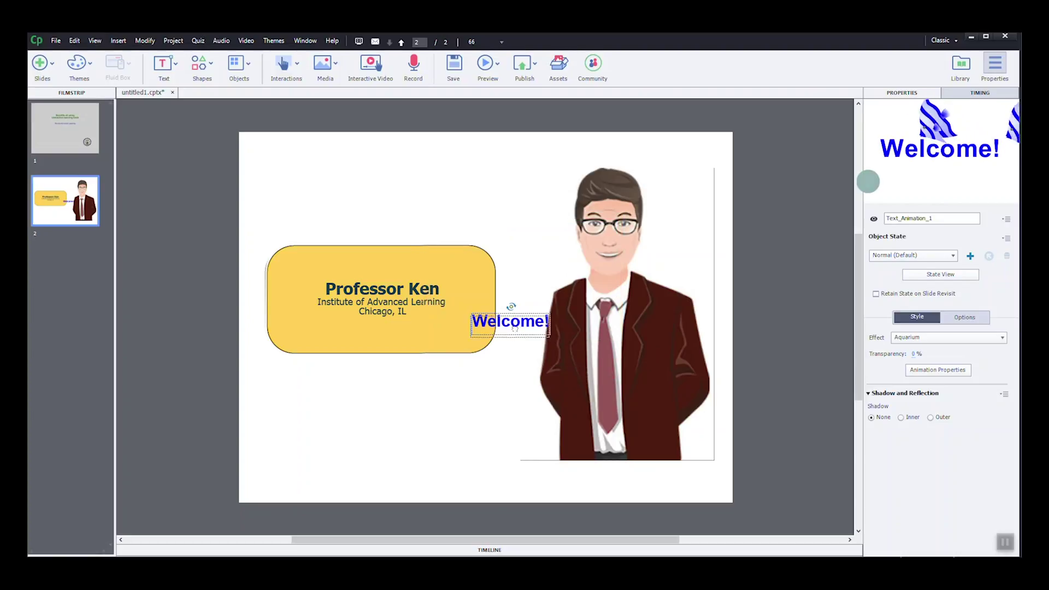
# Move the animation below the yellow box, name it 'Welcome!' and apply the Fall_In effect
pyautogui.moveTo(518, 330); pyautogui.dragTo(389, 409)
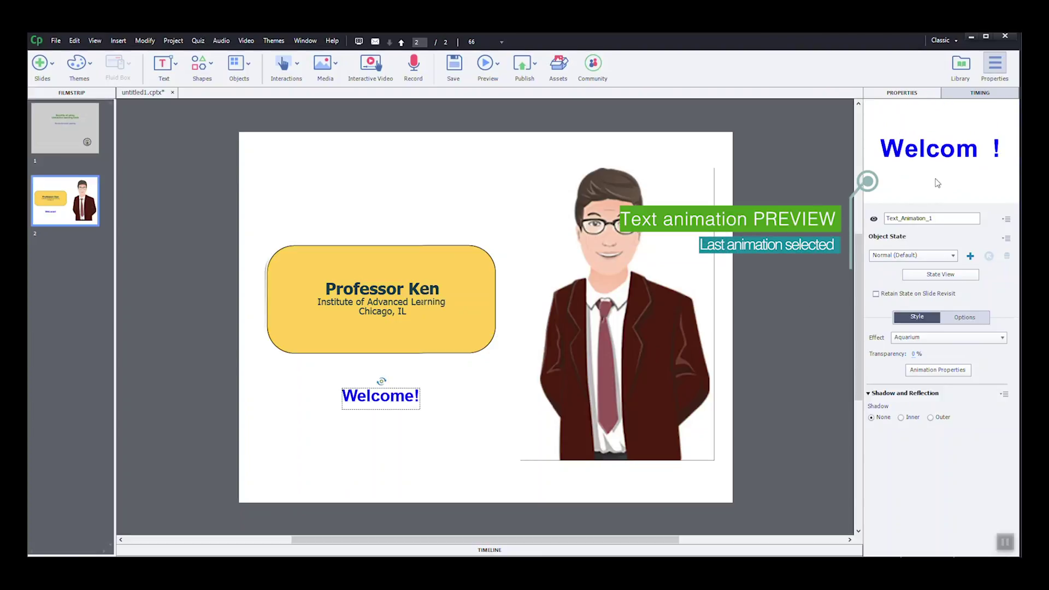
pyautogui.doubleClick(937, 217)
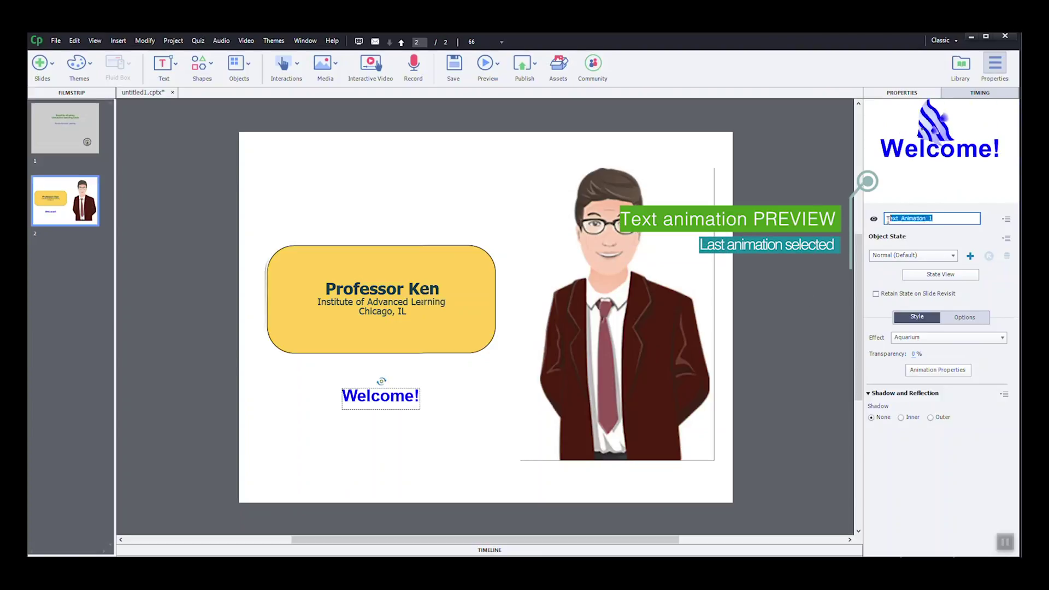
pyautogui.write('Welcome')
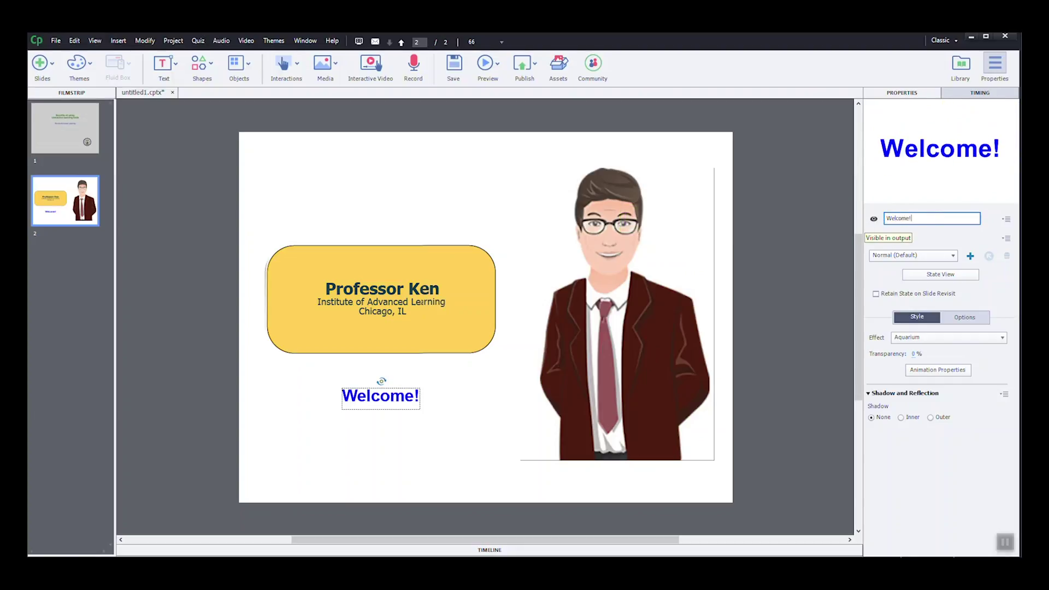
pyautogui.write('!')
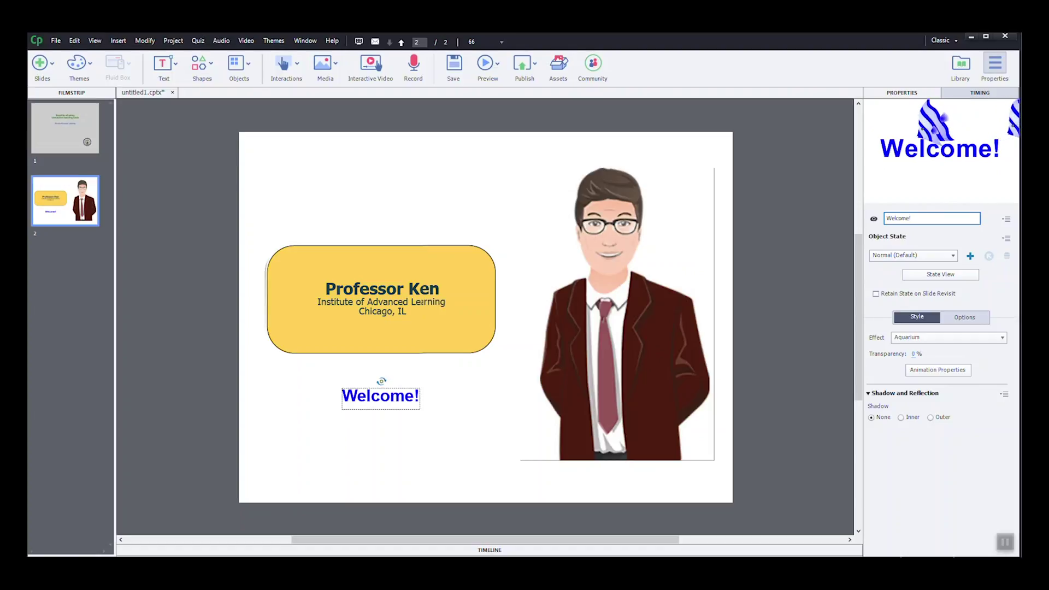
pyautogui.click(949, 337)
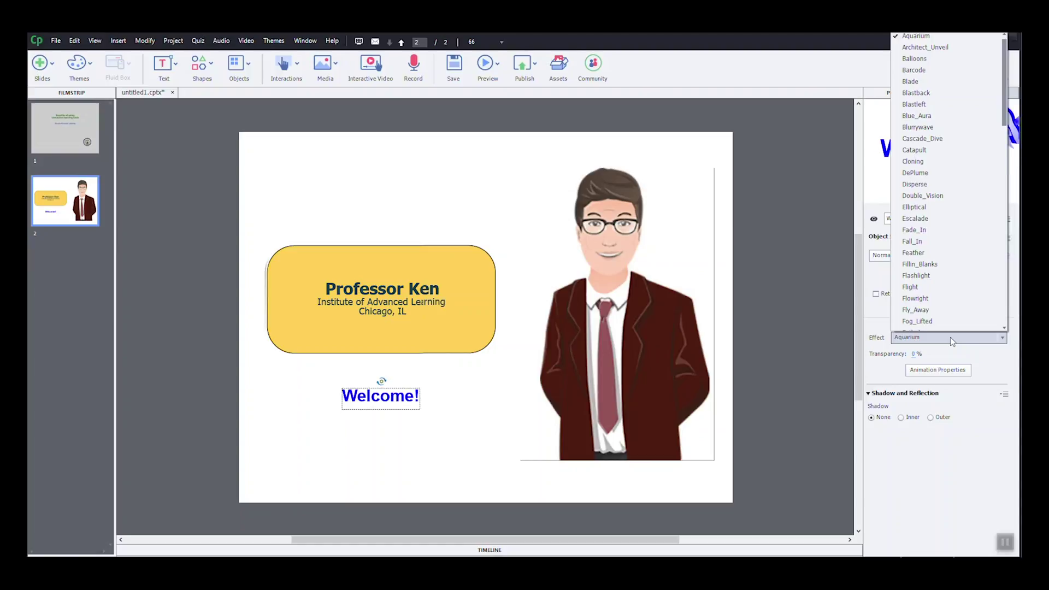
pyautogui.click(913, 241)
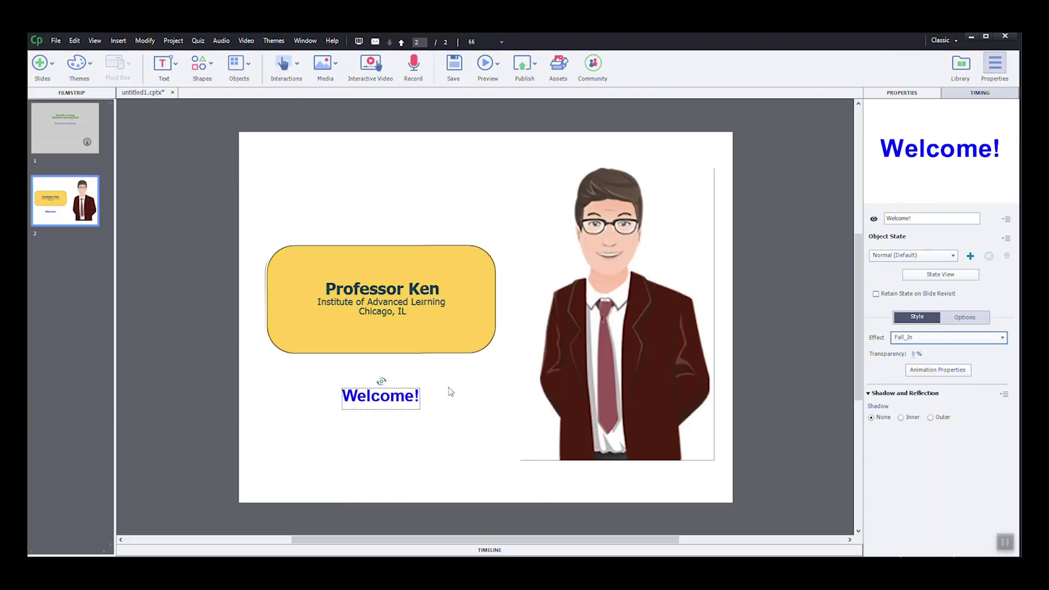
# Insert a new button and place it near the bottom centre of the slide
pyautogui.click(473, 417)
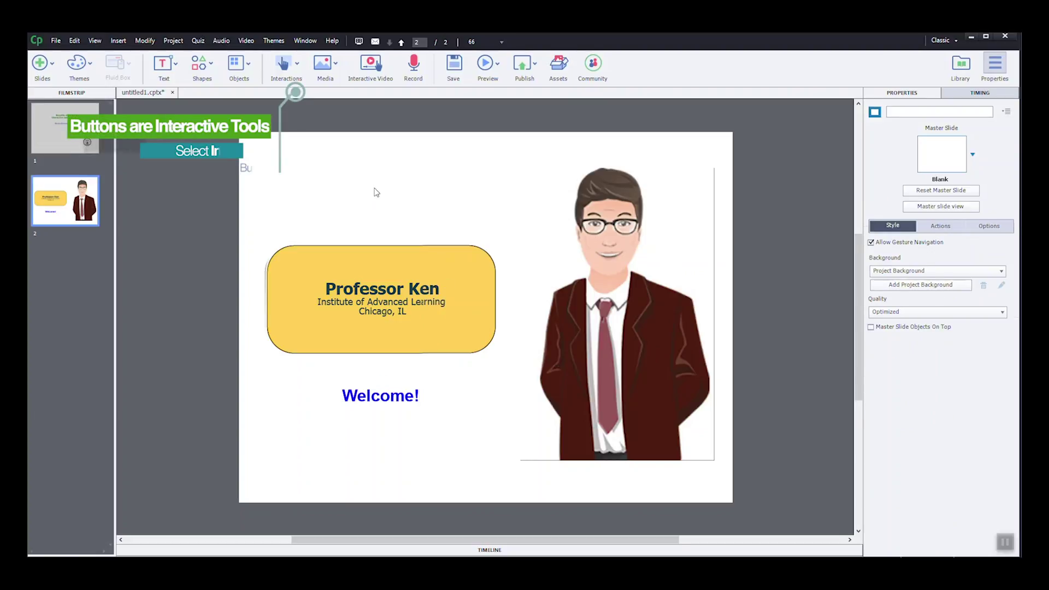
pyautogui.click(292, 65)
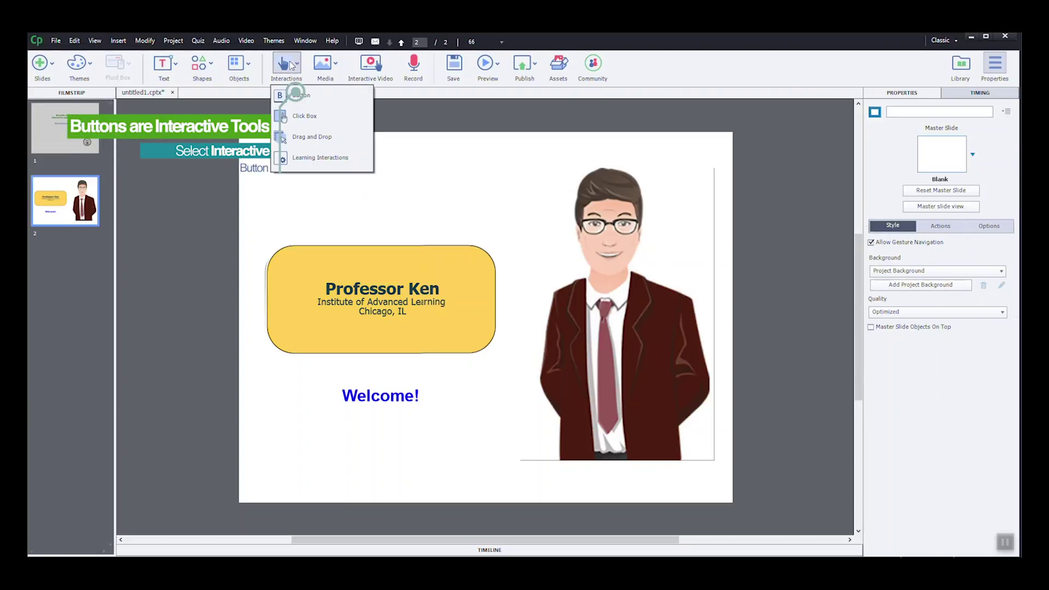
pyautogui.click(306, 112)
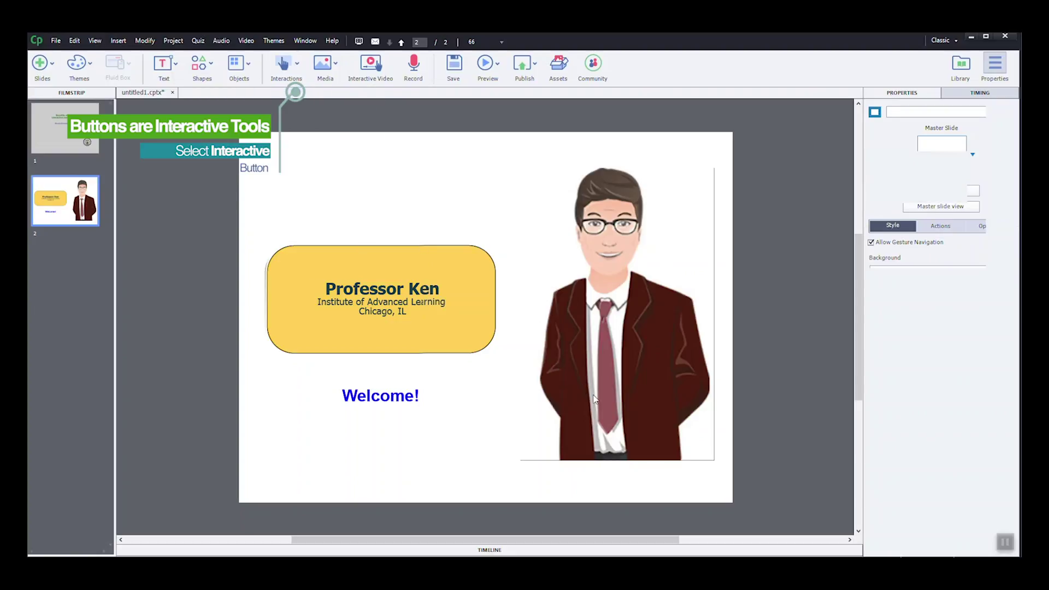
pyautogui.moveTo(480, 316); pyautogui.dragTo(489, 476)
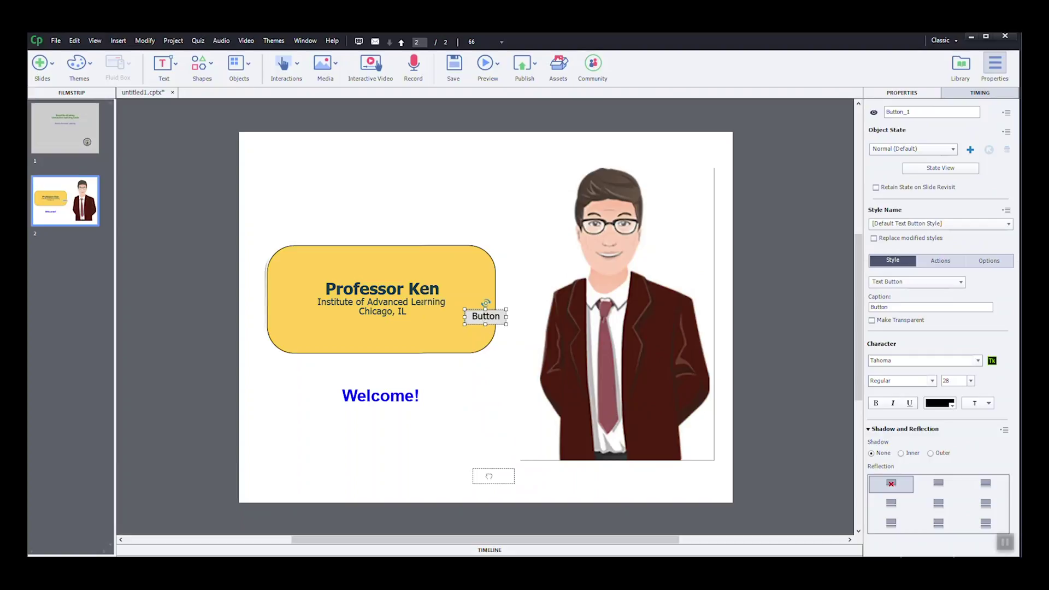
pyautogui.moveTo(489, 476); pyautogui.dragTo(489, 476)
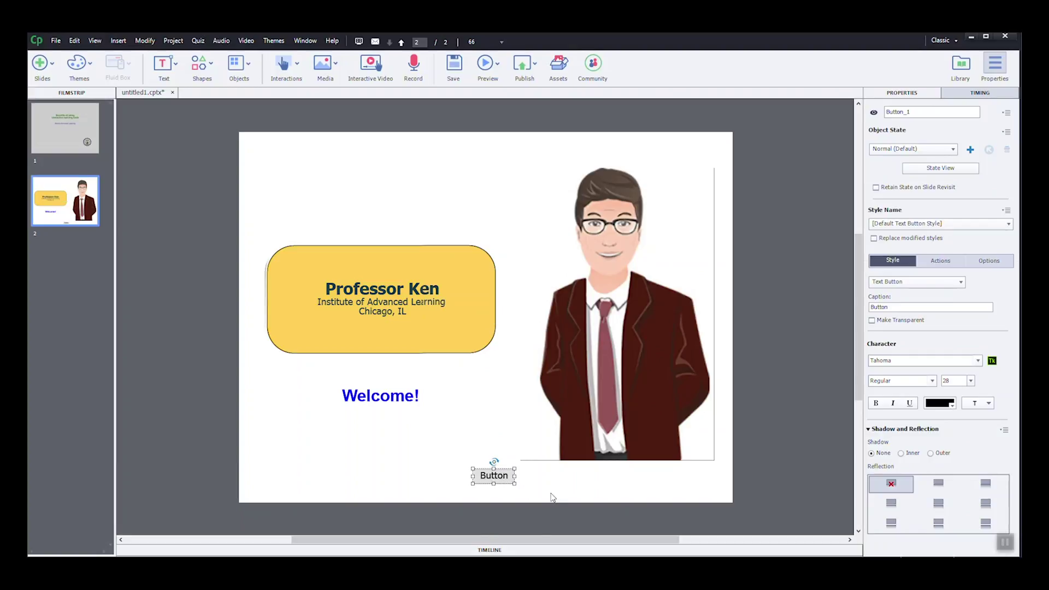
# Name the button 'Start Butt' and set its caption to 'Start'
pyautogui.doubleClick(920, 111)
pyautogui.write('Star')
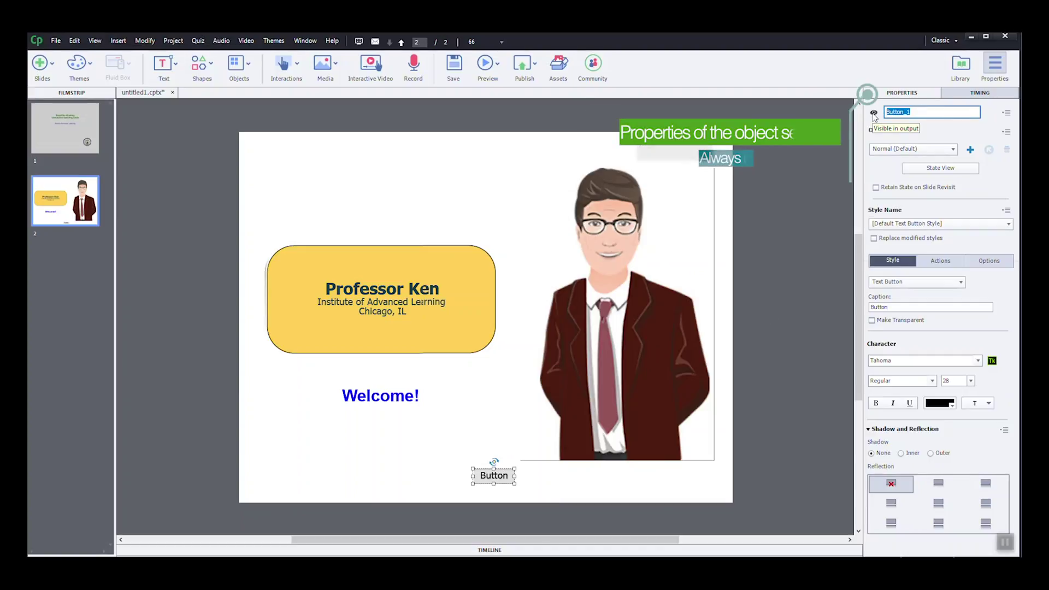
pyautogui.write('t')
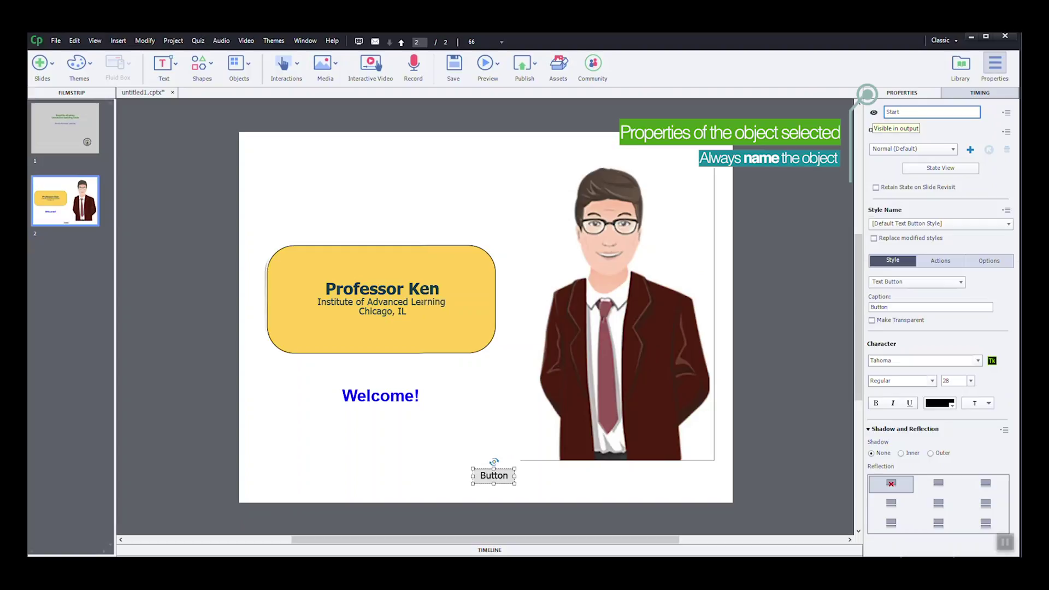
pyautogui.write(' Button')
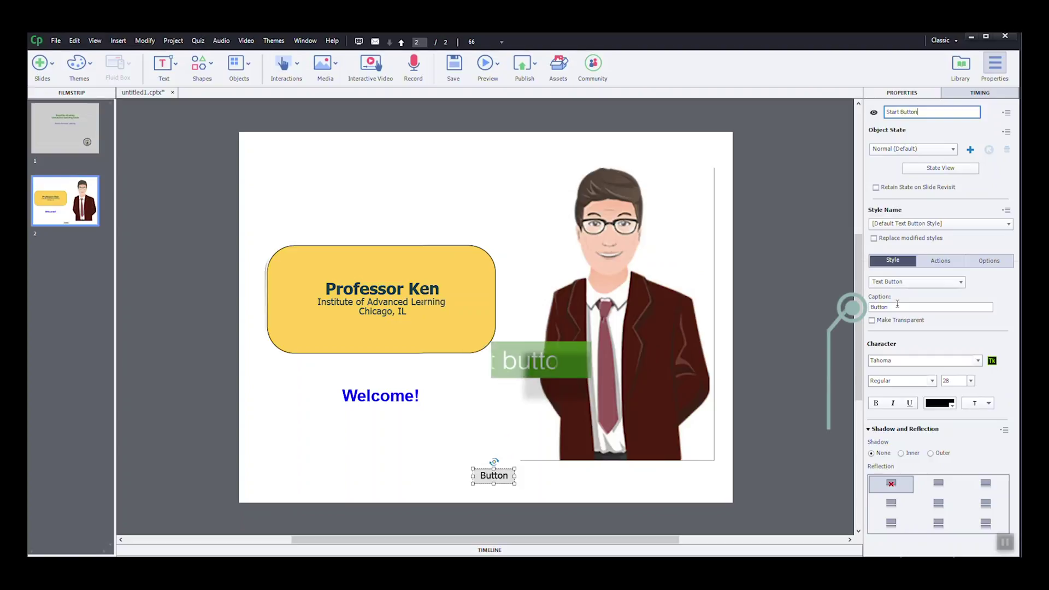
pyautogui.doubleClick(880, 307)
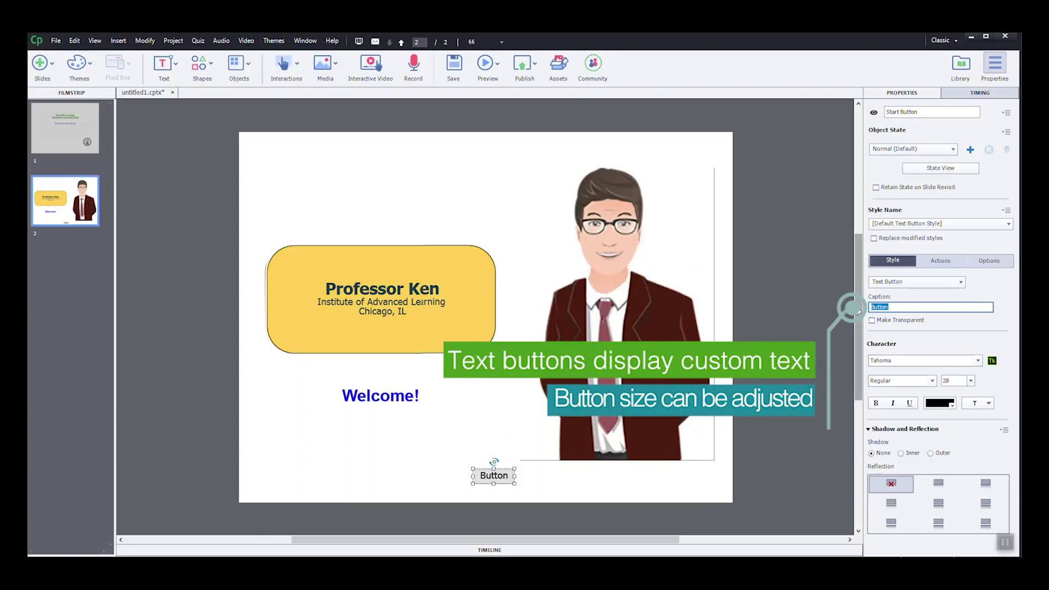
pyautogui.write('Start')
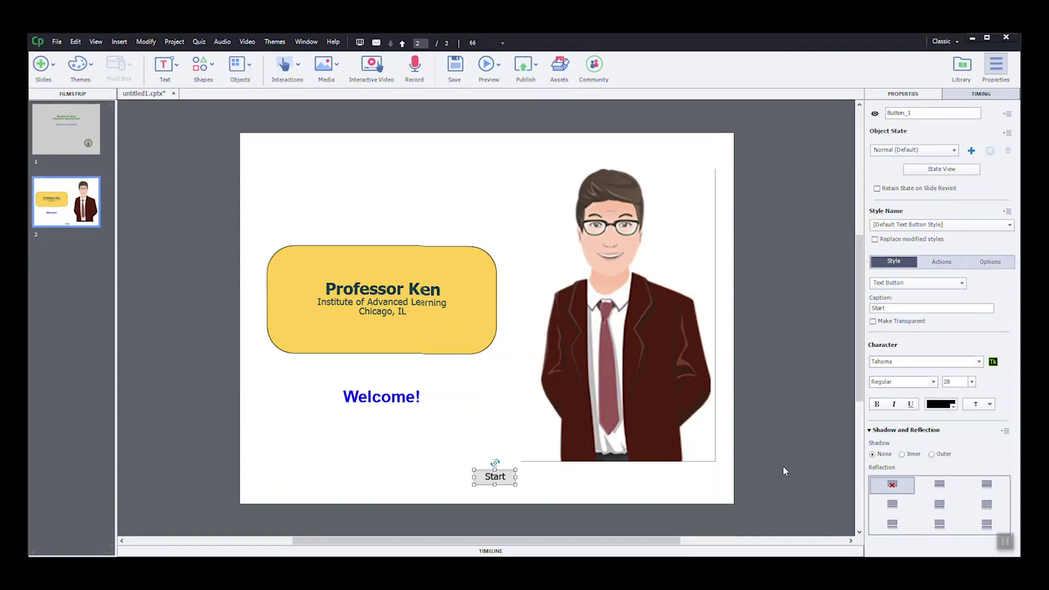
# Turn the Start button into a Timeworn_Start image button and enlarge it
pyautogui.click(958, 285)
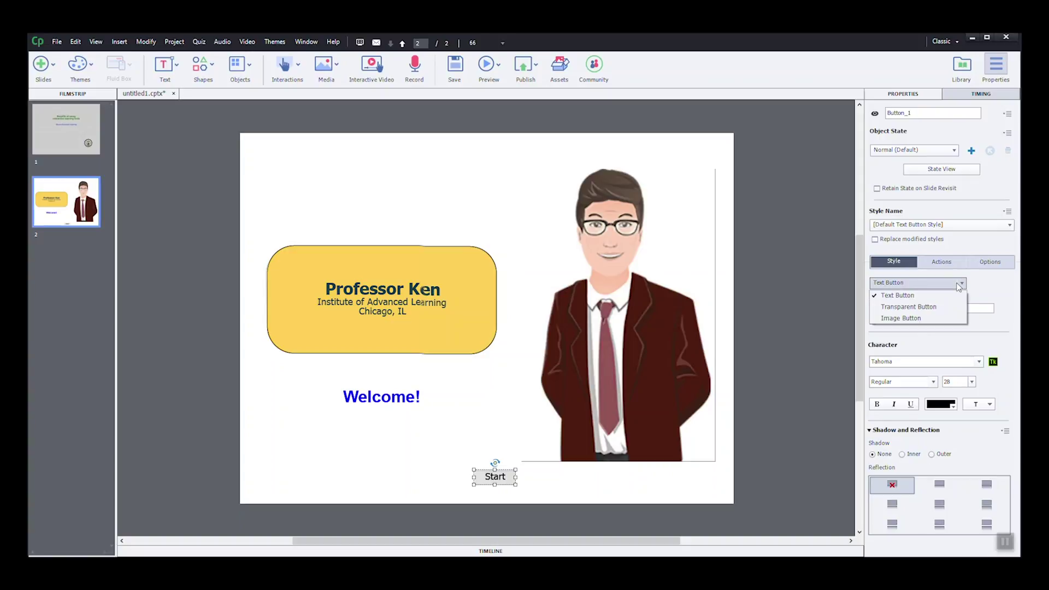
pyautogui.click(891, 319)
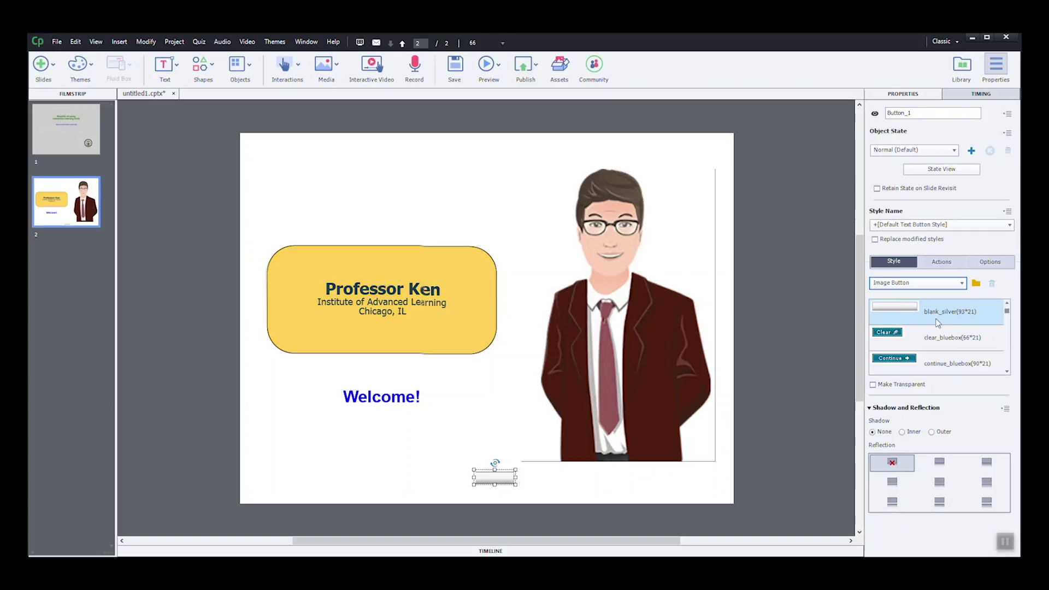
pyautogui.click(950, 312)
pyautogui.moveTo(1007, 313); pyautogui.dragTo(1006, 354)
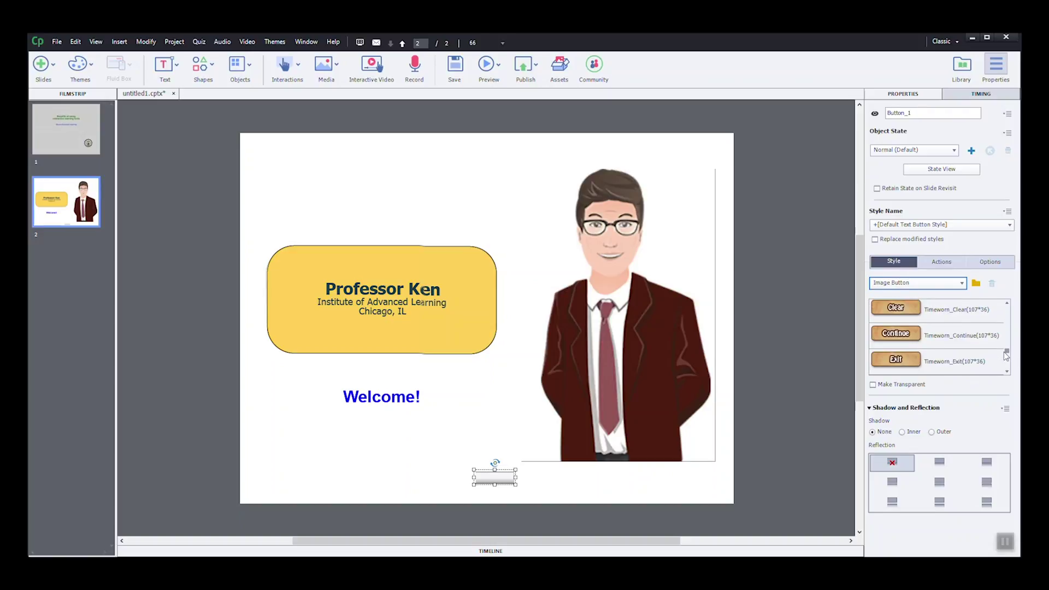
pyautogui.moveTo(1006, 356); pyautogui.dragTo(993, 358)
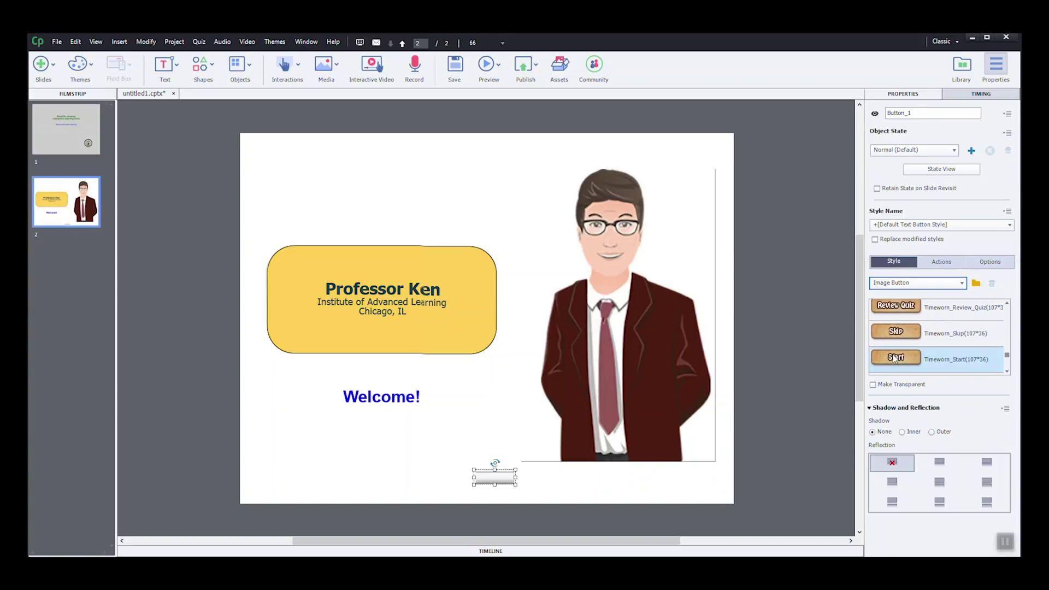
pyautogui.click(994, 357)
pyautogui.moveTo(471, 469); pyautogui.dragTo(394, 453)
# Preview the whole project from slide 1 and use Start to reach slide 2
pyautogui.click(520, 492)
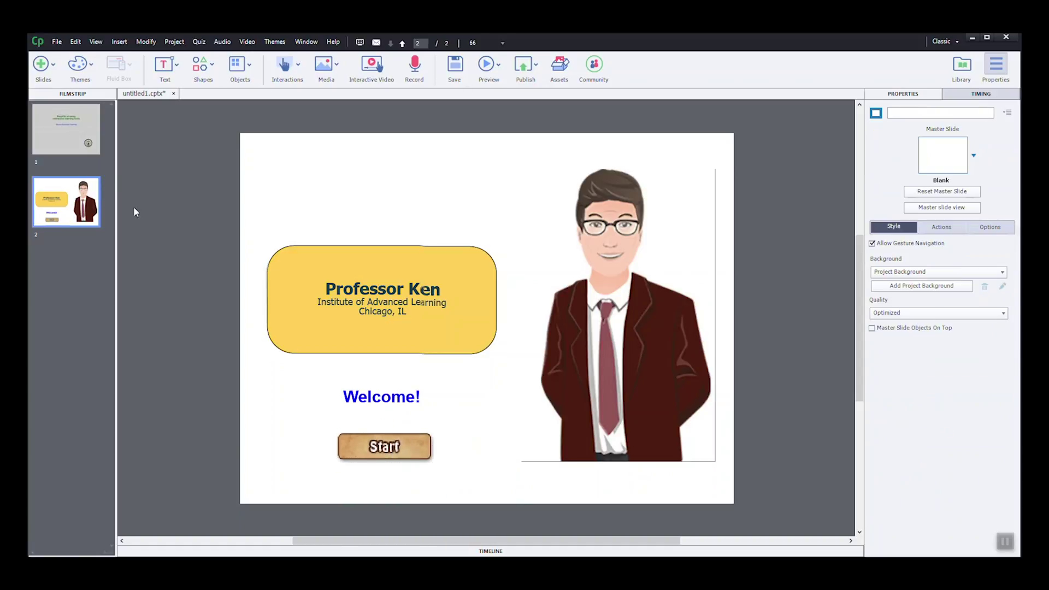
pyautogui.click(64, 124)
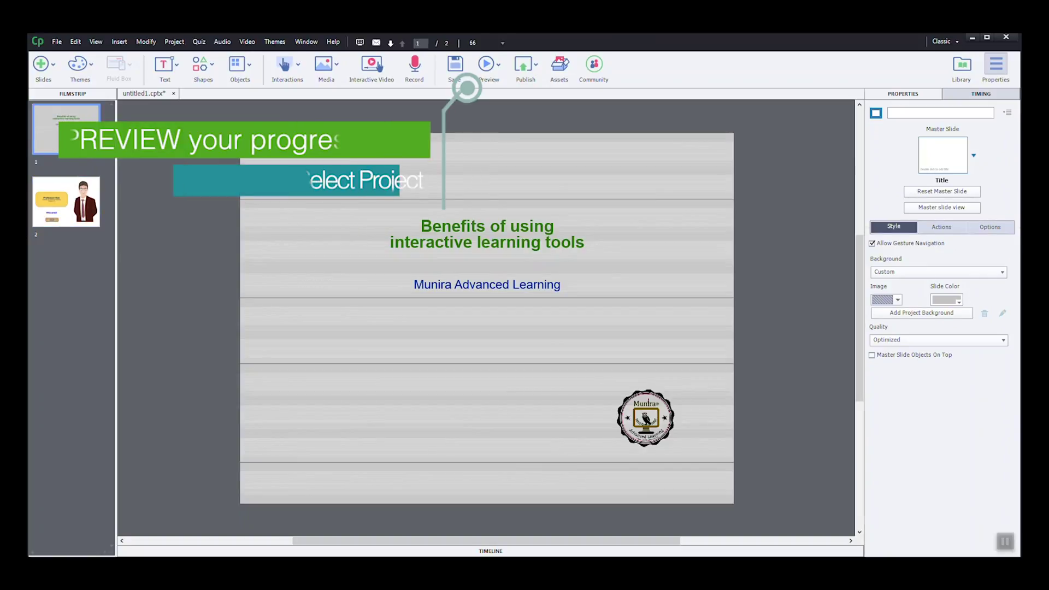
pyautogui.click(490, 72)
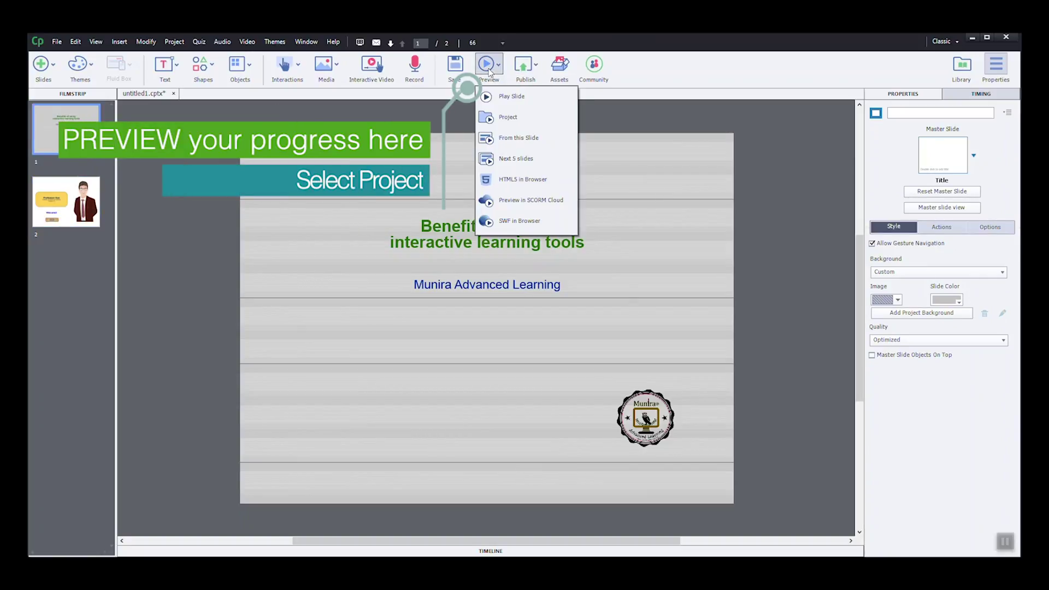
pyautogui.click(504, 119)
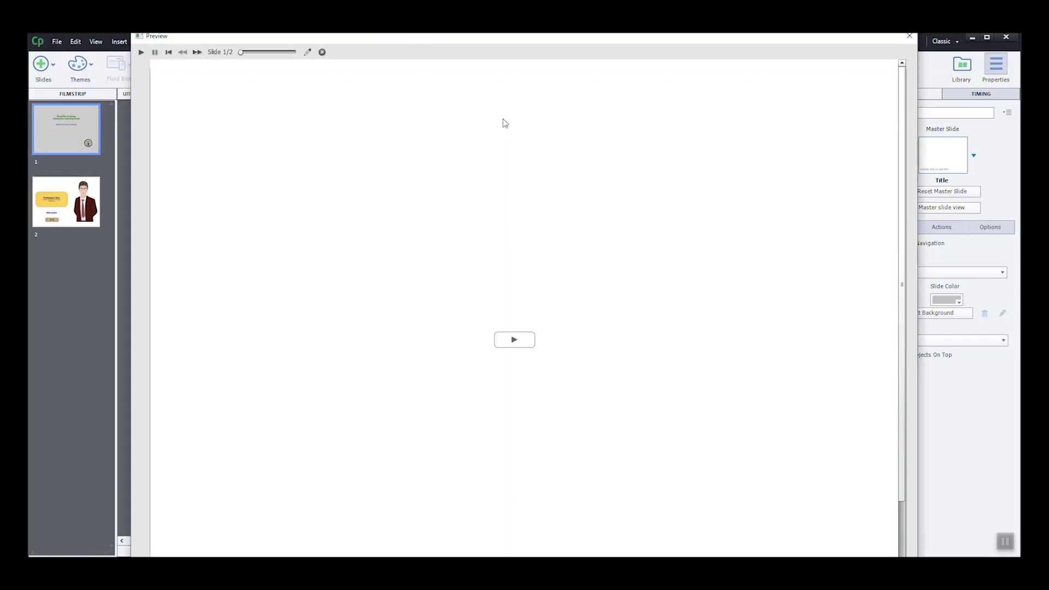
pyautogui.click(518, 339)
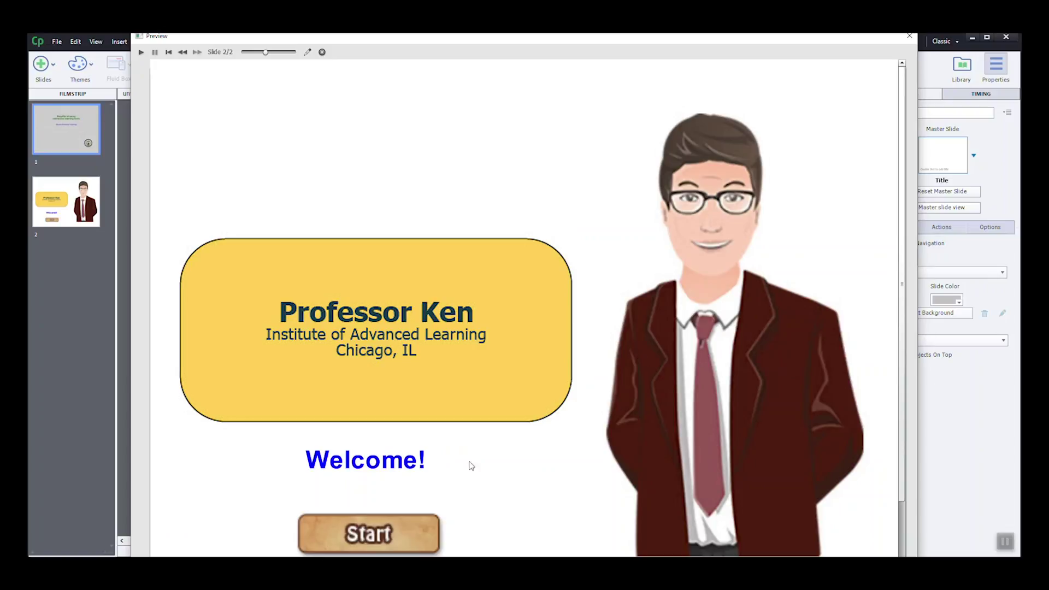
pyautogui.click(421, 520)
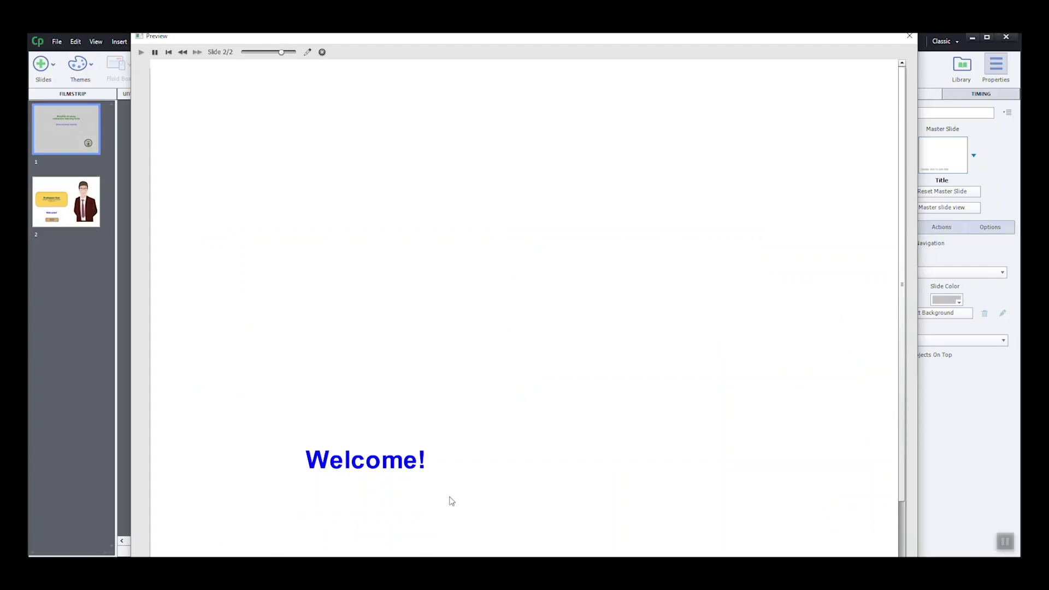